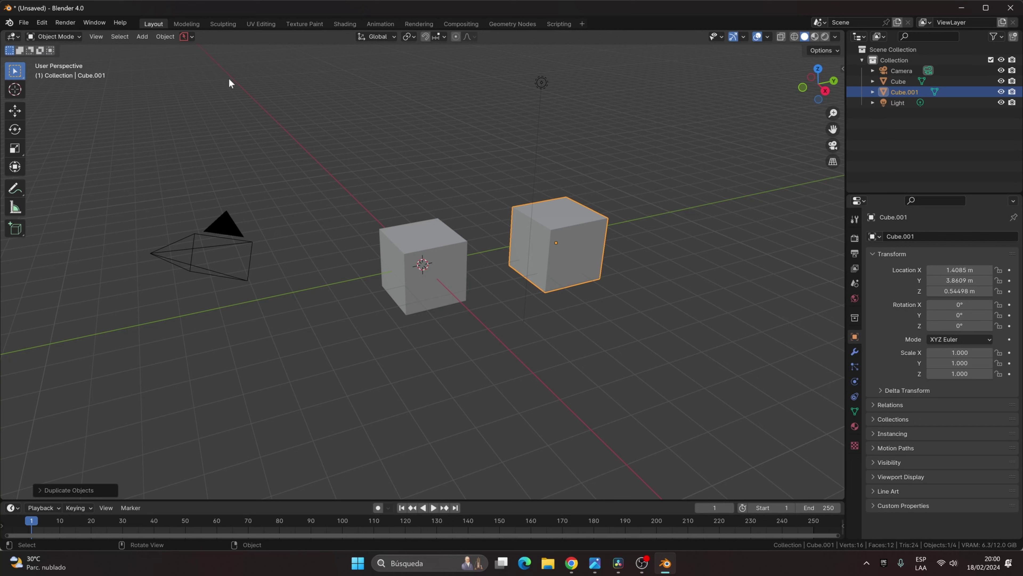
# - Undo the cube duplication so that only the original cube remains selected
pyautogui.click(442, 247)
pyautogui.click(585, 245)
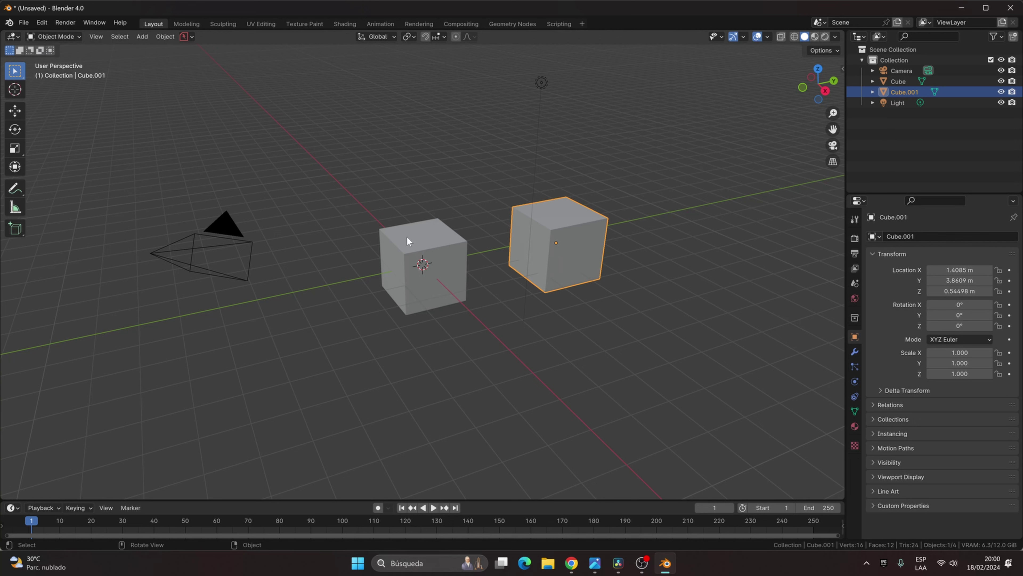
pyautogui.click(418, 247)
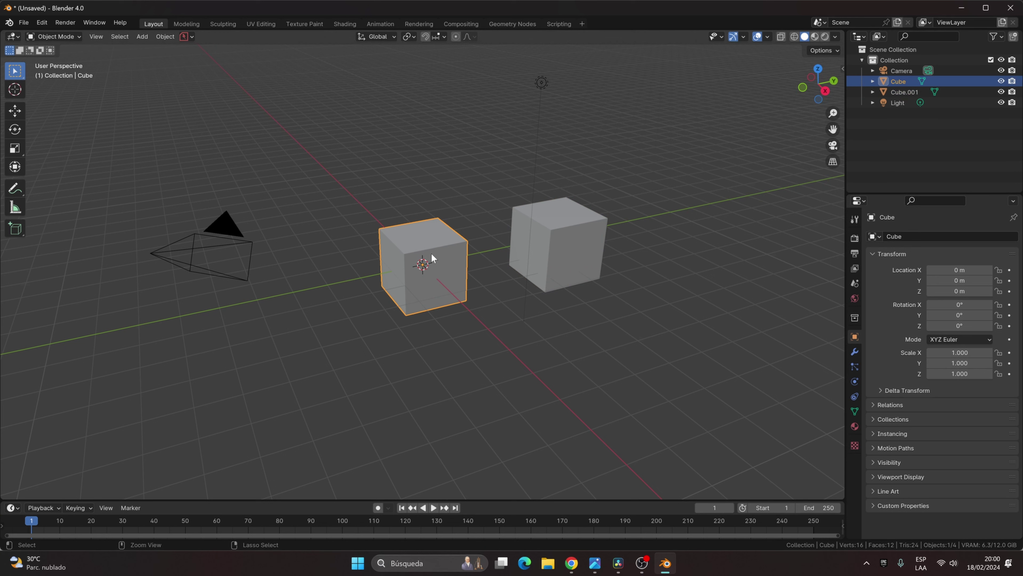
pyautogui.hotkey('ctrl', 'z')
pyautogui.hotkey('ctrl', 'z')
pyautogui.hotkey('ctrl', 'z')
pyautogui.hotkey('ctrl', 'z')
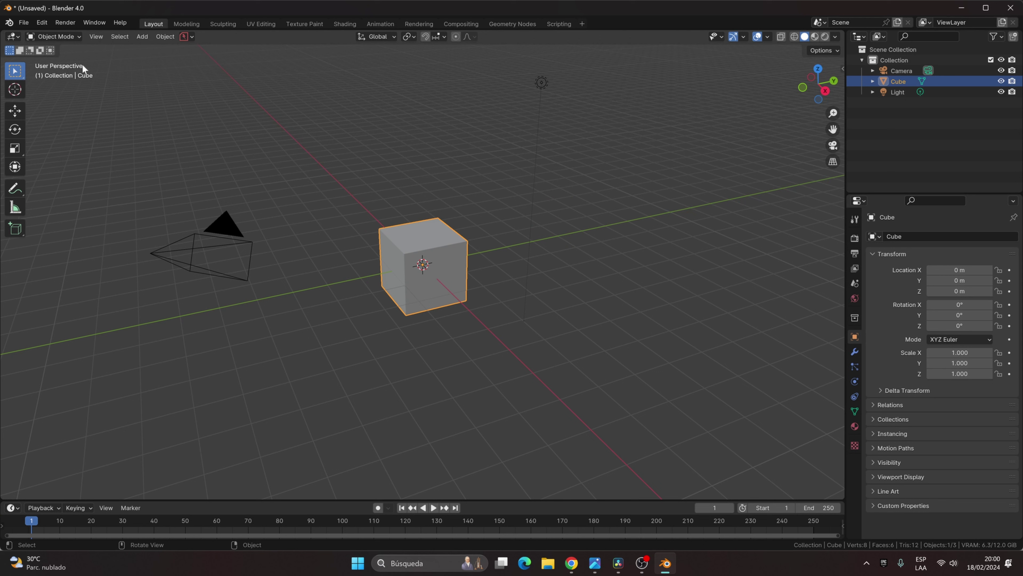
# - Enter Edit Mode on the cube and deselect all of its vertices
pyautogui.click(64, 34)
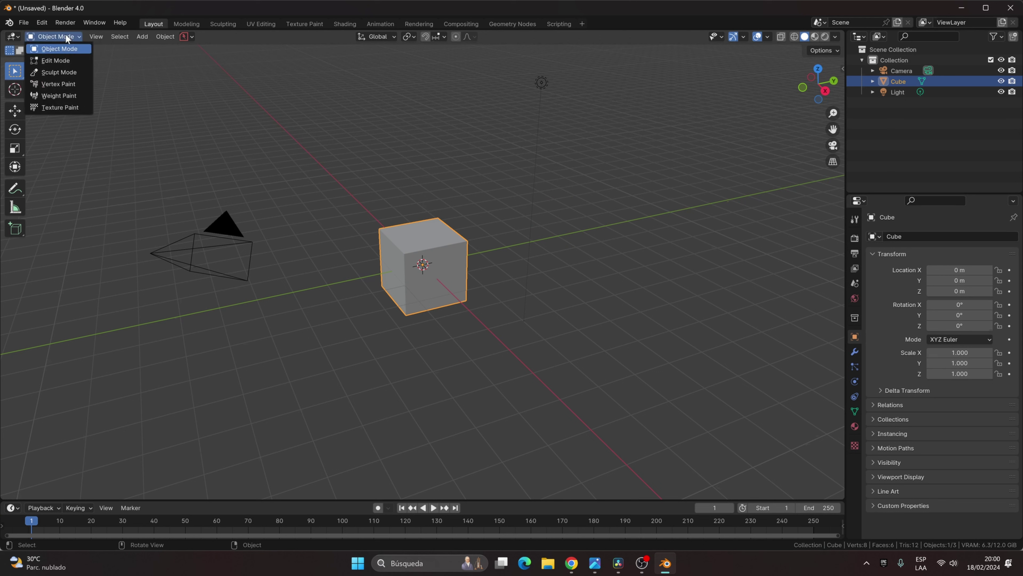
pyautogui.click(58, 61)
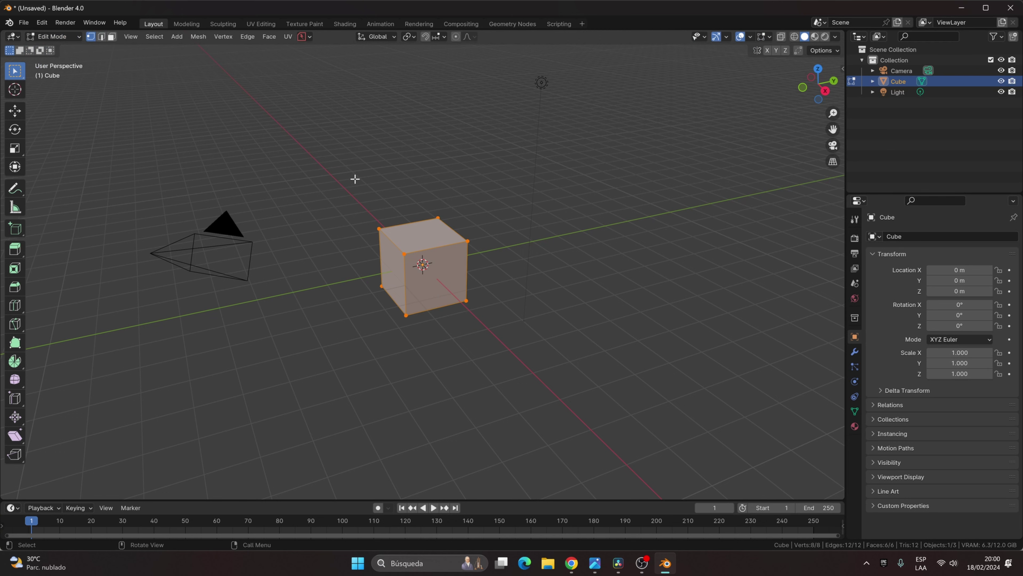
pyautogui.scroll(3, 375, 225)
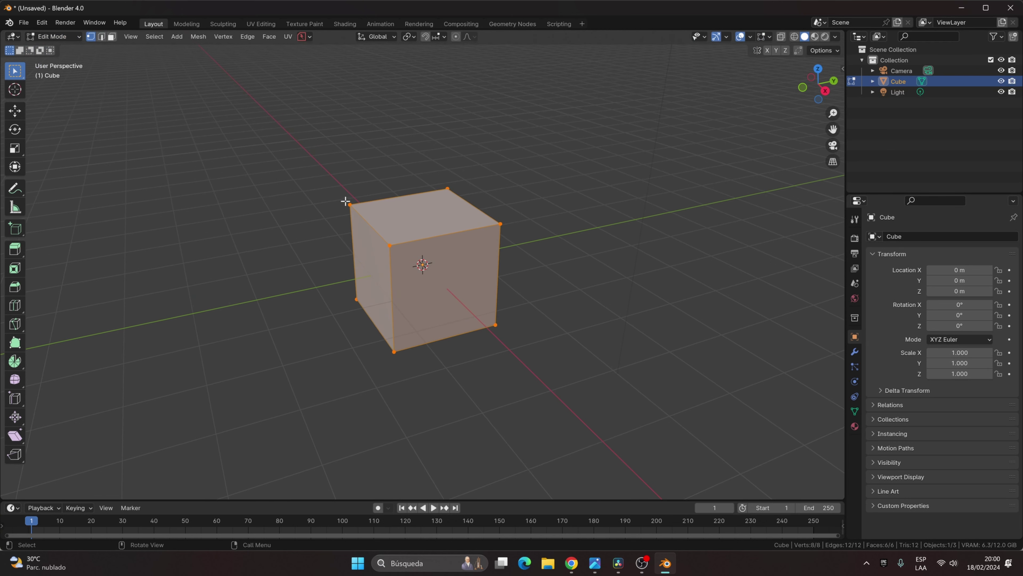
pyautogui.moveTo(330, 188); pyautogui.dragTo(299, 157)
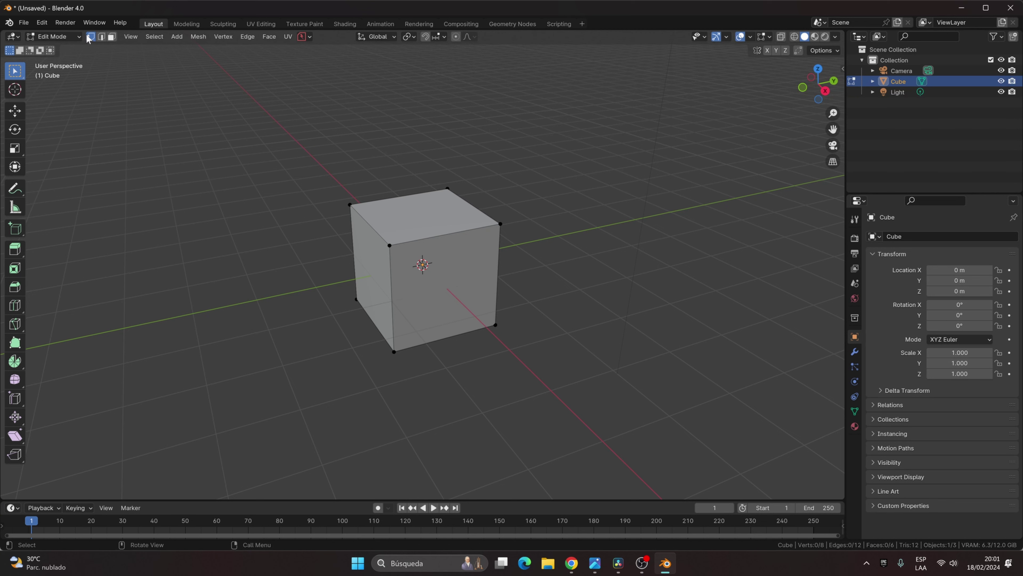
# - Try moving one top corner vertex of the cube up along Z and outward along Y, and undo both moves
pyautogui.moveTo(313, 168); pyautogui.dragTo(373, 218)
pyautogui.click(15, 110)
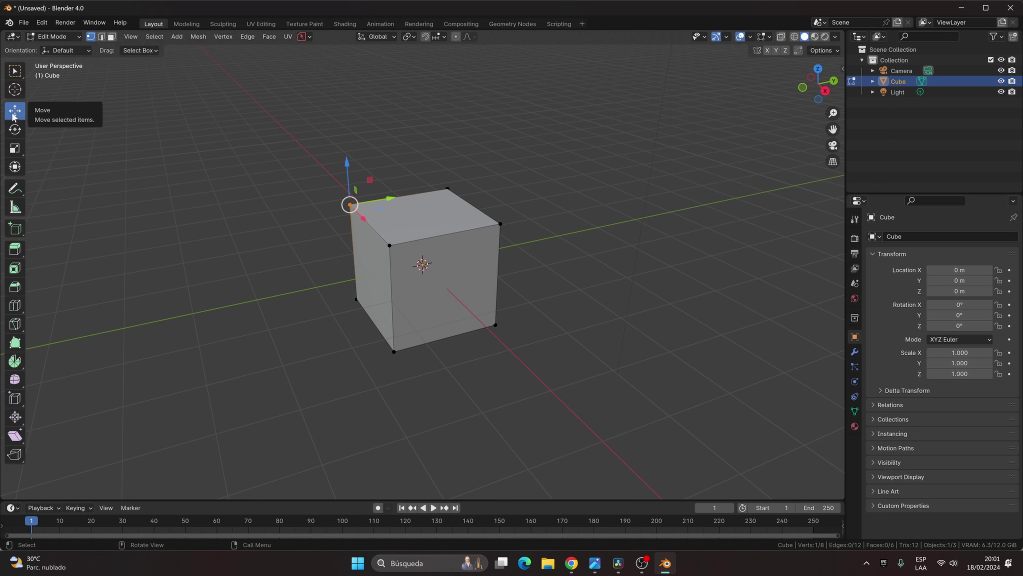
pyautogui.moveTo(347, 163); pyautogui.dragTo(347, 100)
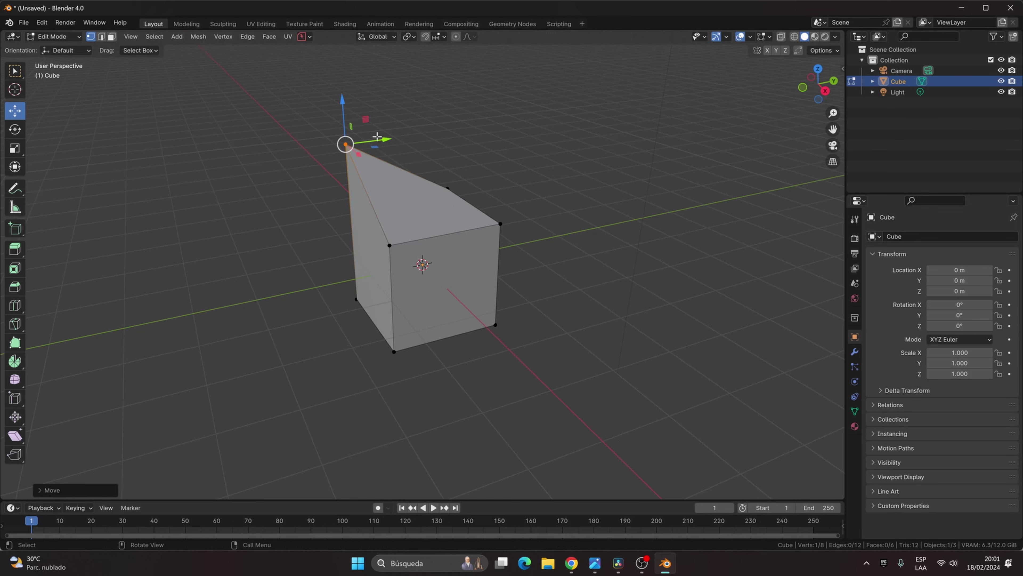
pyautogui.moveTo(384, 137); pyautogui.dragTo(308, 149)
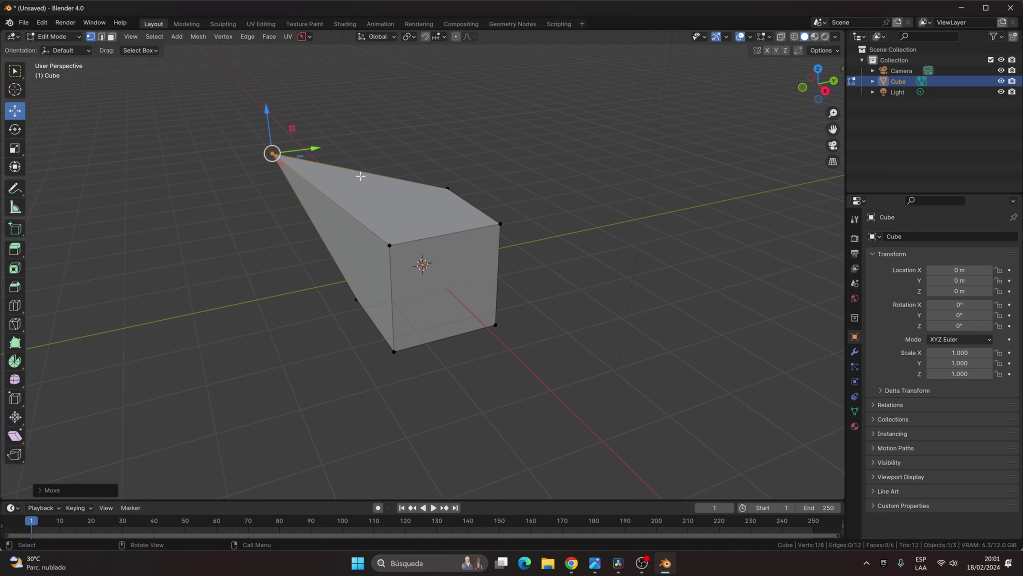
pyautogui.hotkey('ctrl', 'z')
pyautogui.hotkey('ctrl', 'z')
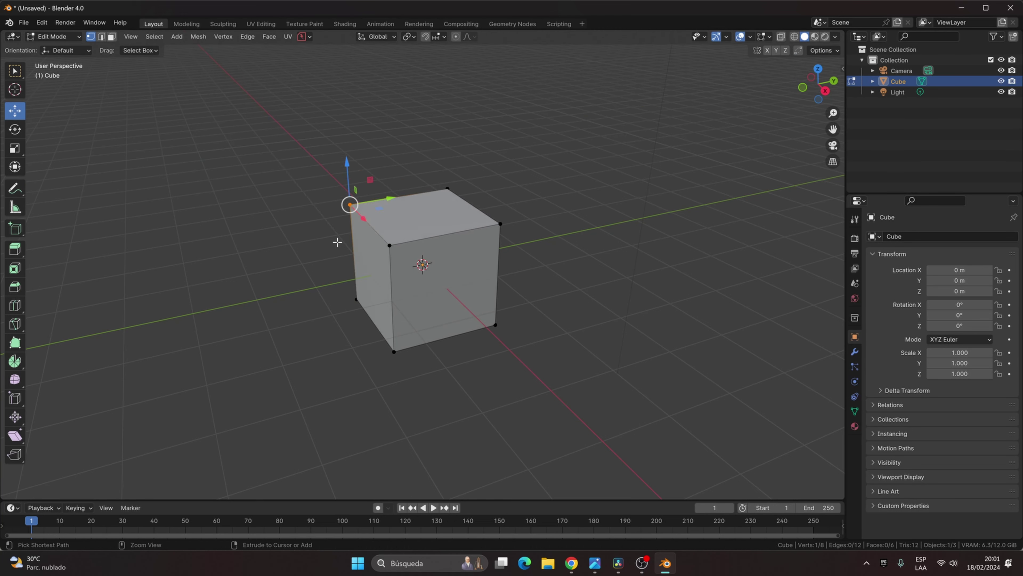
# - Try raising the cube's top front edge along Z in edge select mode, and undo the move
pyautogui.click(101, 36)
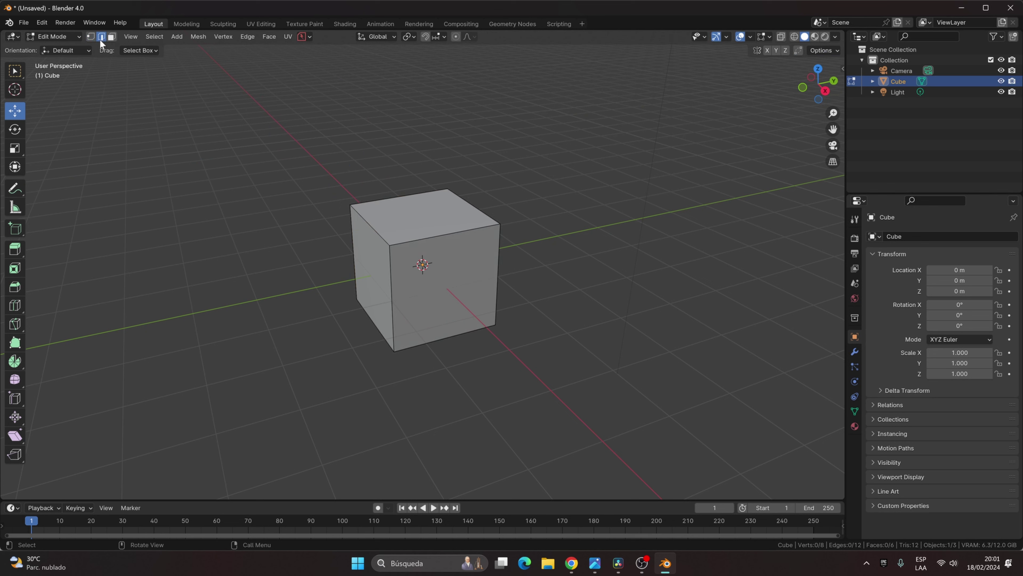
pyautogui.click(437, 235)
pyautogui.moveTo(447, 197); pyautogui.dragTo(434, 146)
pyautogui.hotkey('ctrl', 'z')
# - In face select mode, try moving the cube's front face along X and its side face along Y, undoing each move
pyautogui.click(112, 37)
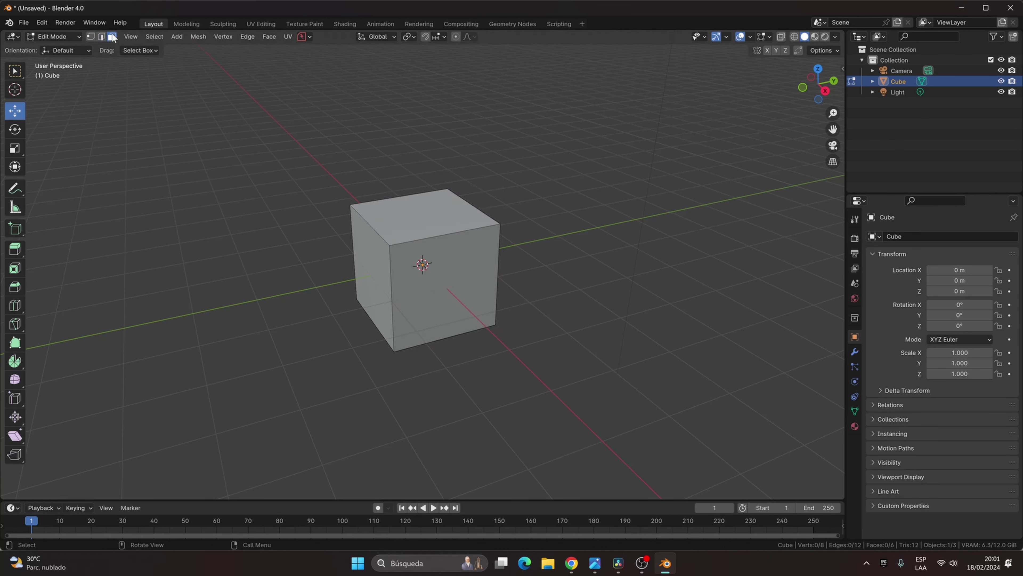
pyautogui.click(444, 261)
pyautogui.moveTo(462, 306); pyautogui.dragTo(517, 397)
pyautogui.hotkey('ctrl', 'z')
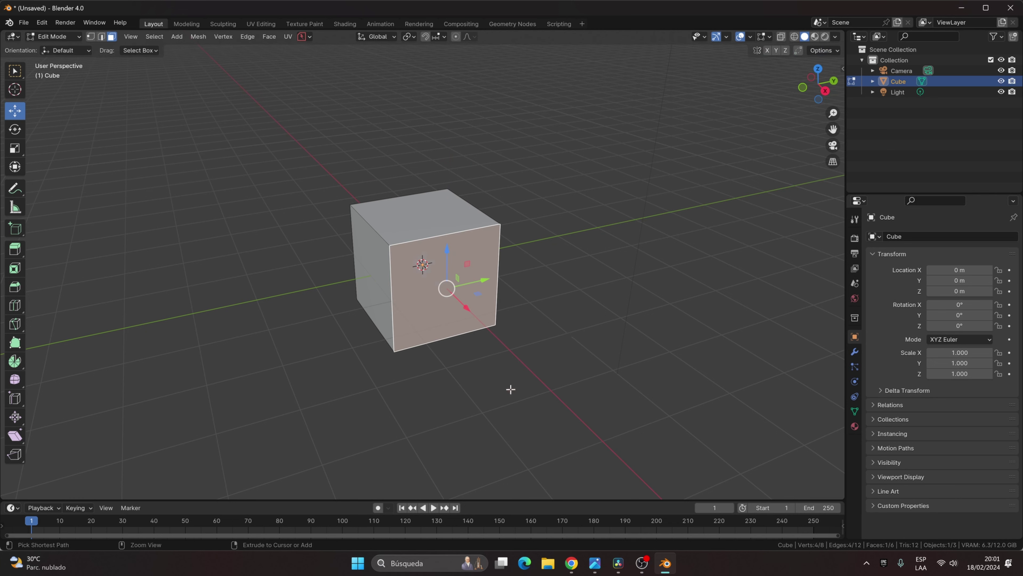
pyautogui.click(372, 281)
pyautogui.moveTo(411, 271); pyautogui.dragTo(332, 286)
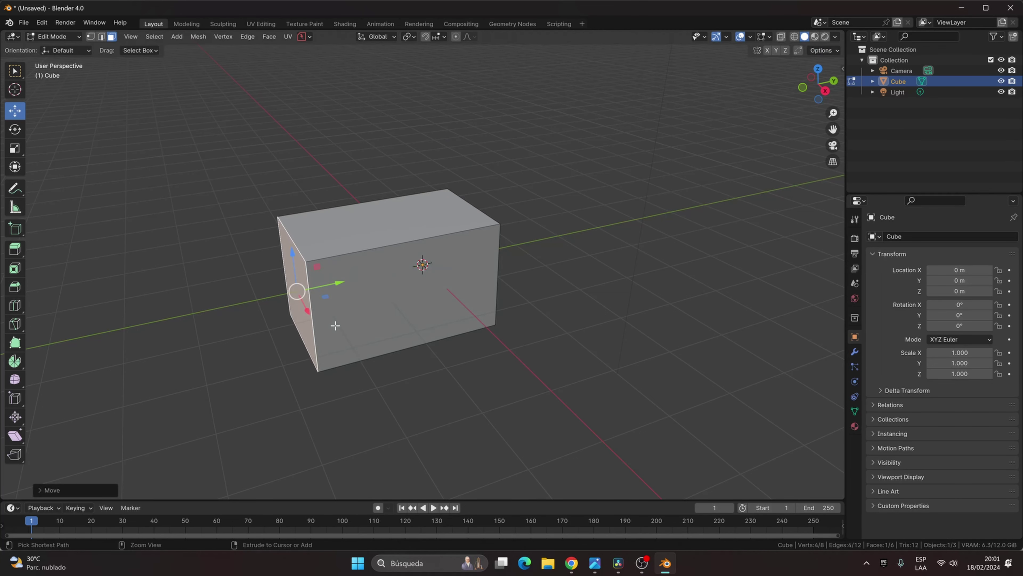
pyautogui.hotkey('ctrl', 'z')
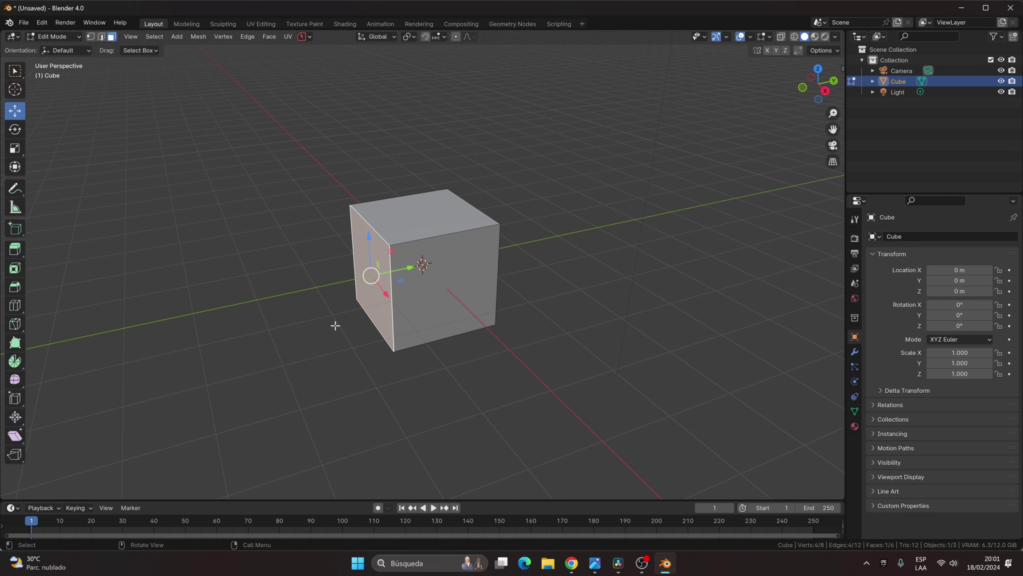
# - Try extruding the cube's top face upward with Extrude Region, and undo the extrusion
pyautogui.click(400, 225)
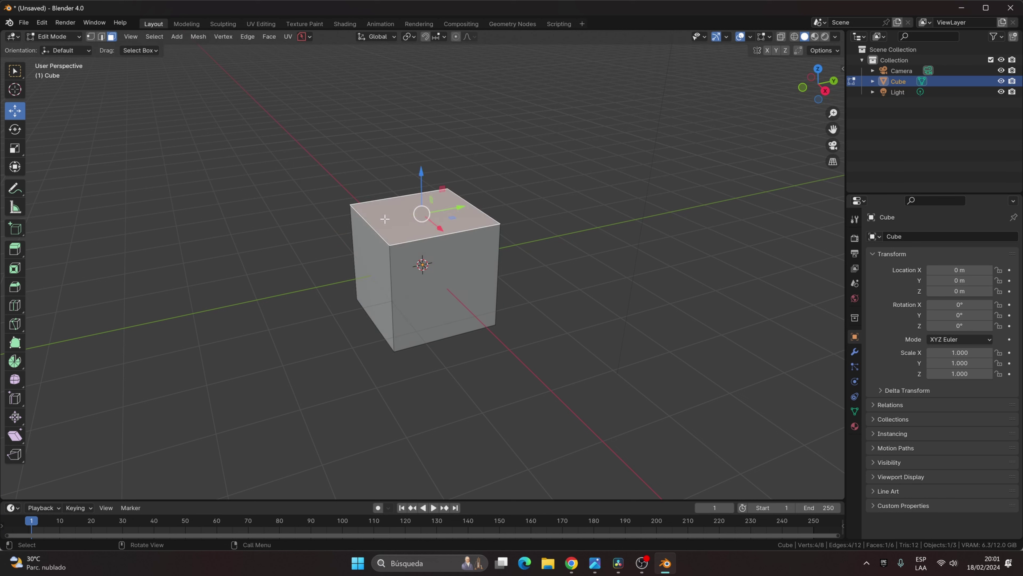
pyautogui.click(16, 250)
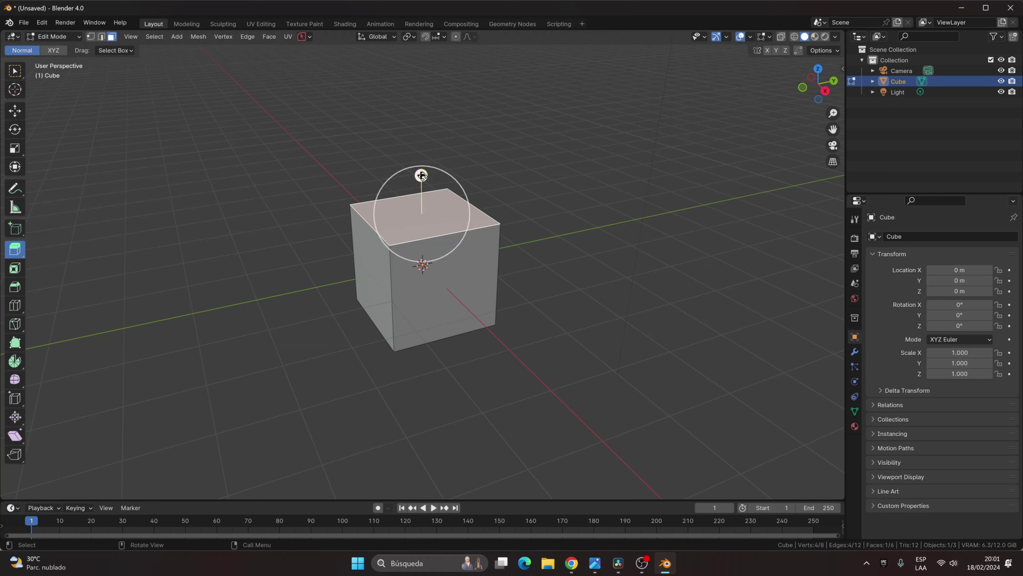
pyautogui.moveTo(422, 174); pyautogui.dragTo(407, 59)
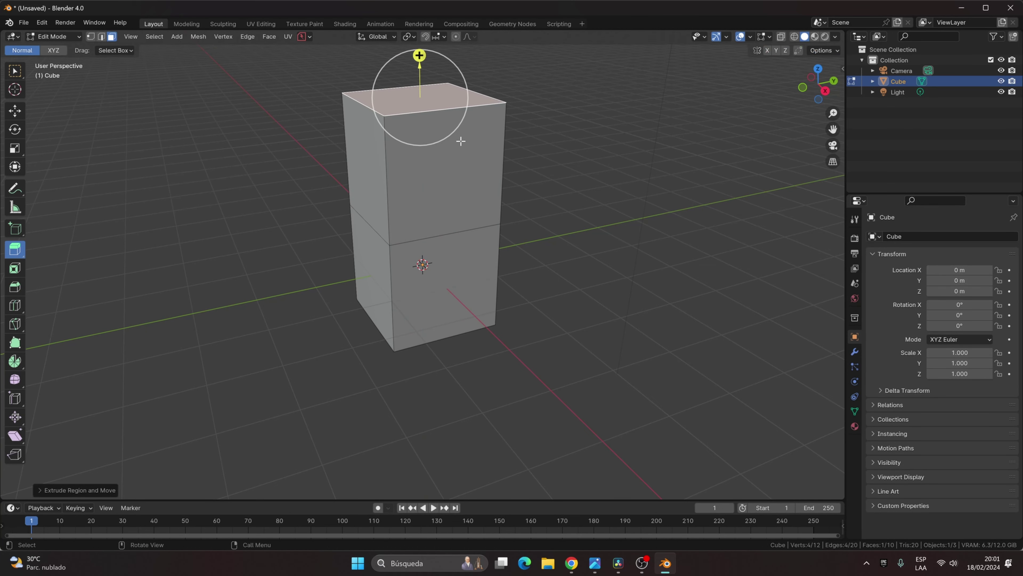
pyautogui.hotkey('ctrl', 'z')
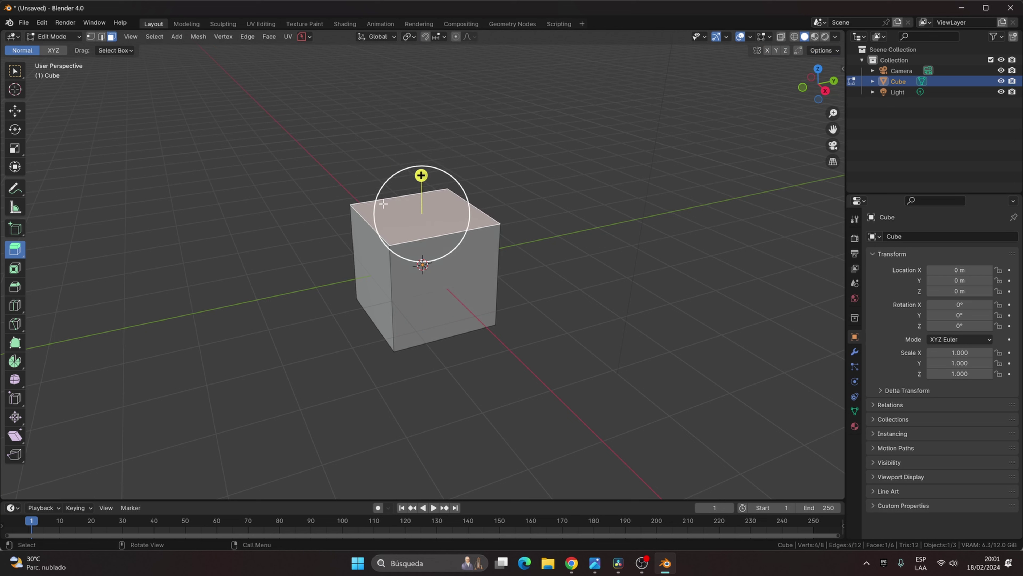
# - Try insetting the cube's top face with Inset Faces, and undo the inset
pyautogui.click(15, 274)
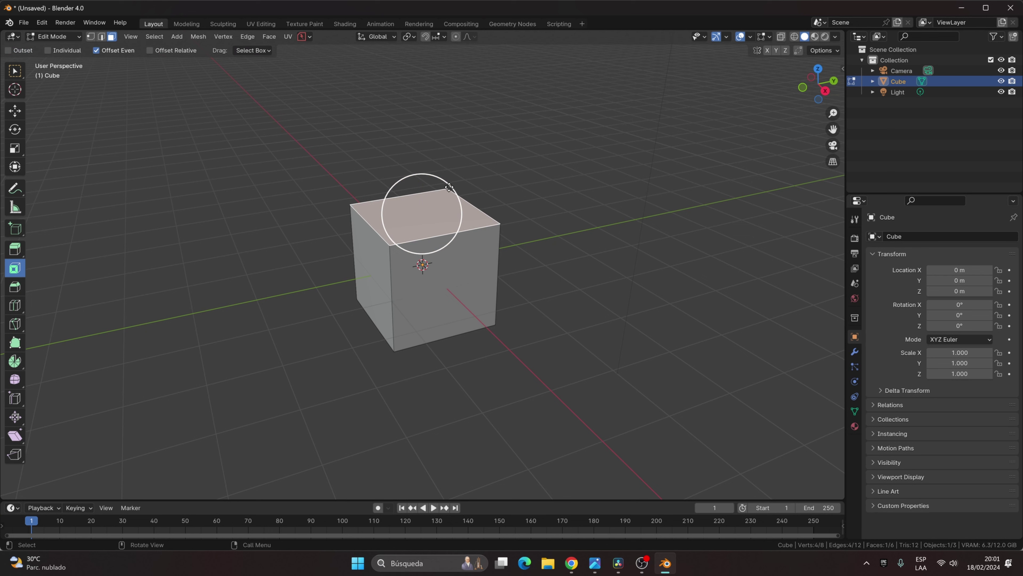
pyautogui.moveTo(450, 187); pyautogui.dragTo(437, 192)
pyautogui.hotkey('ctrl', 'z')
# - Bevel one top edge of the cube by about 0.458 m in edge select mode
pyautogui.click(15, 291)
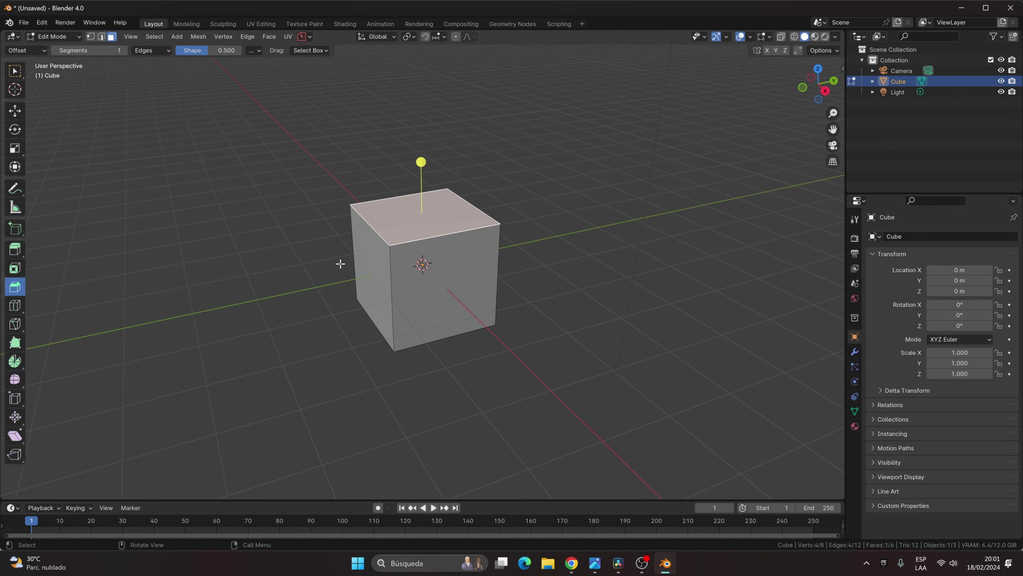
pyautogui.click(101, 38)
pyautogui.click(430, 243)
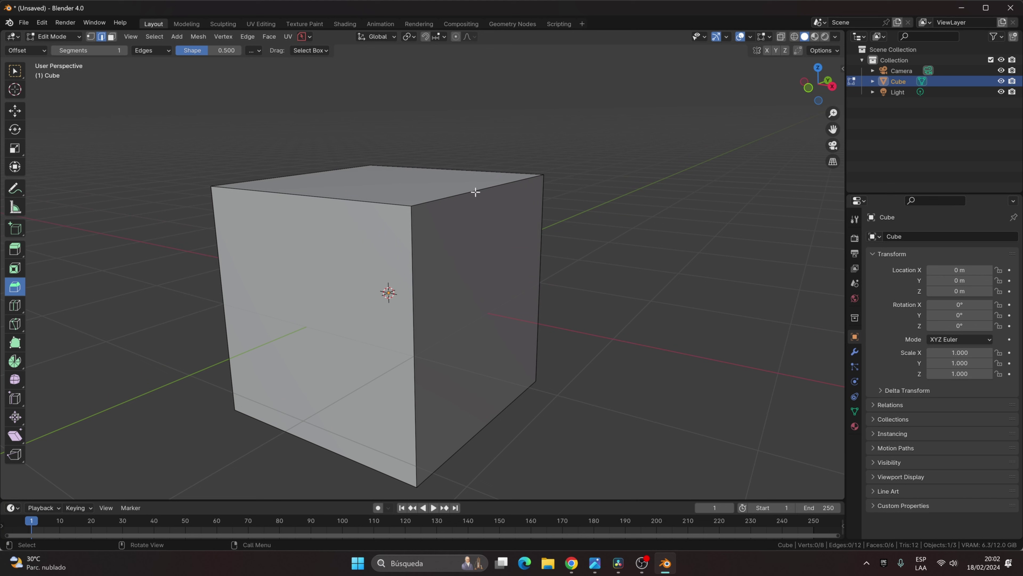
pyautogui.click(476, 192)
pyautogui.moveTo(523, 151)
pyautogui.mouseDown()
pyautogui.moveTo(547, 129)
pyautogui.moveTo(532, 133)
pyautogui.mouseUp()
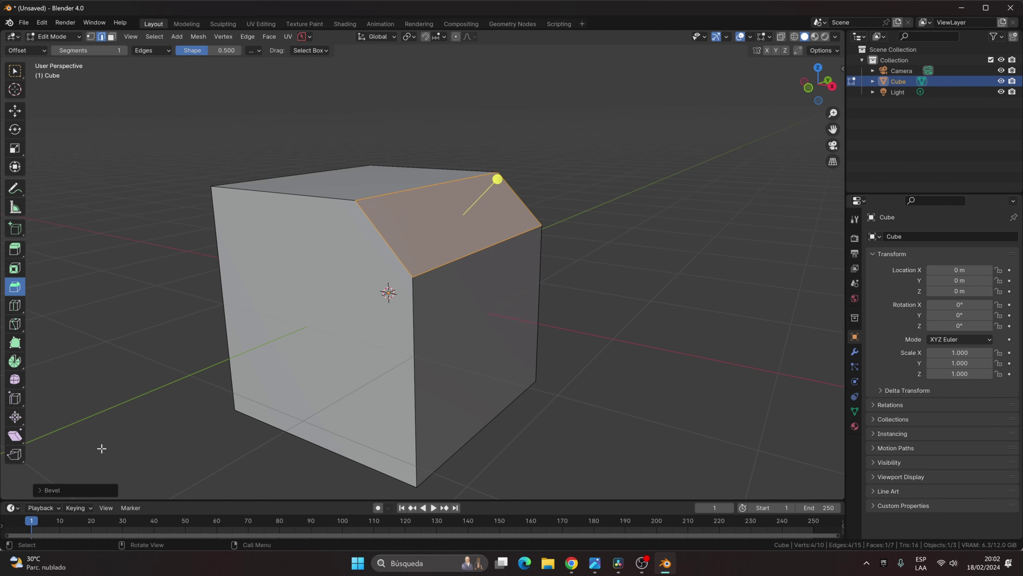
# - Set the bevel to 3 segments and a width of about 1.33 m, and undo the whole bevel
pyautogui.click(40, 489)
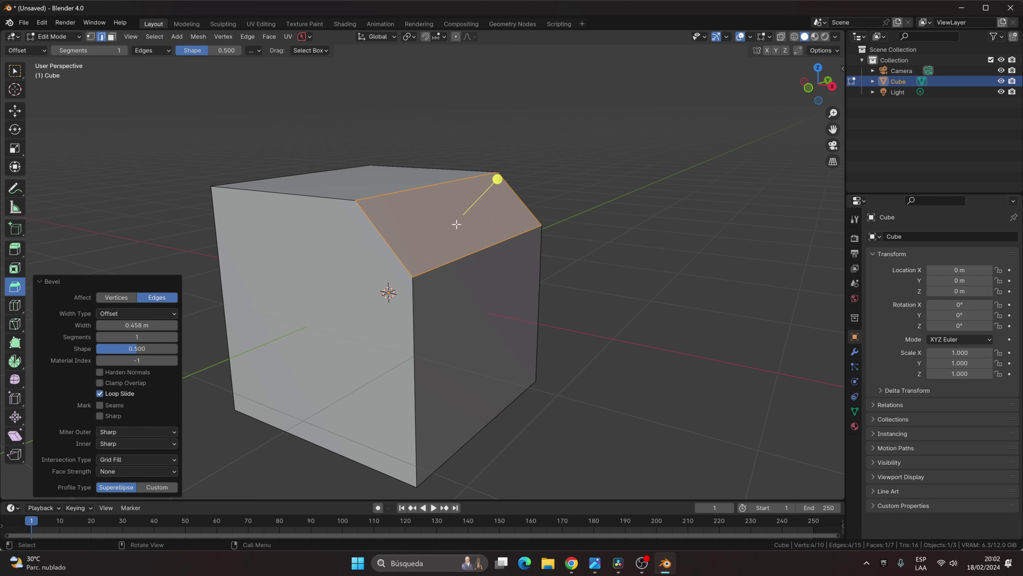
pyautogui.moveTo(133, 337); pyautogui.dragTo(175, 325)
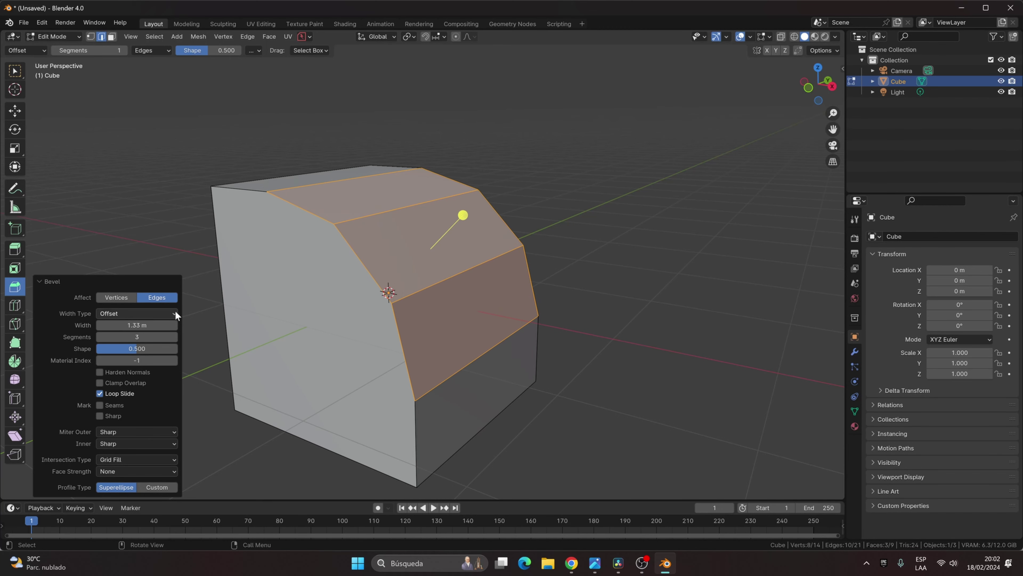
pyautogui.click(139, 162)
pyautogui.scroll(-2, 273, 246)
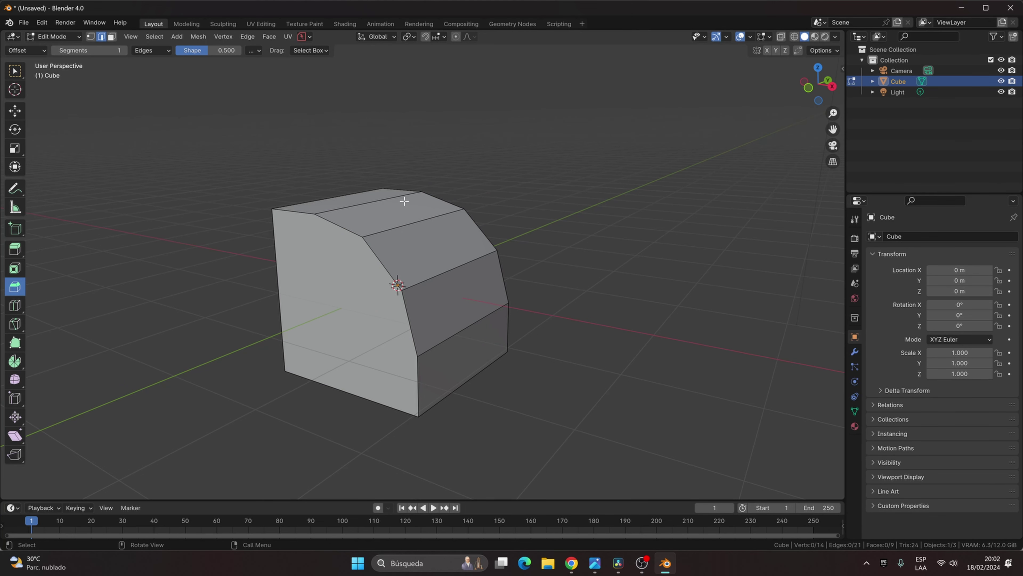
pyautogui.scroll(-1, 471, 255)
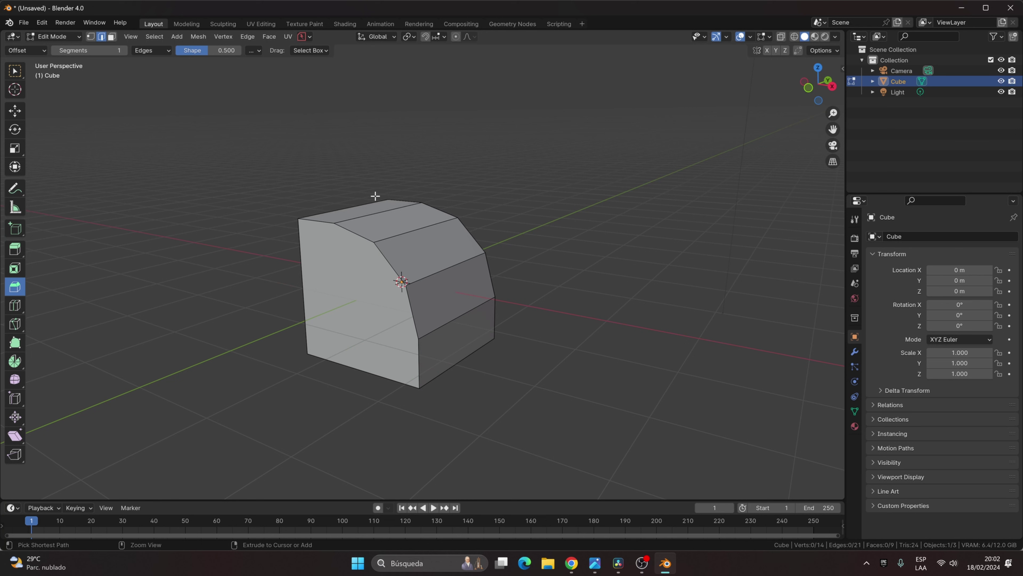
pyautogui.hotkey('ctrl', 'z')
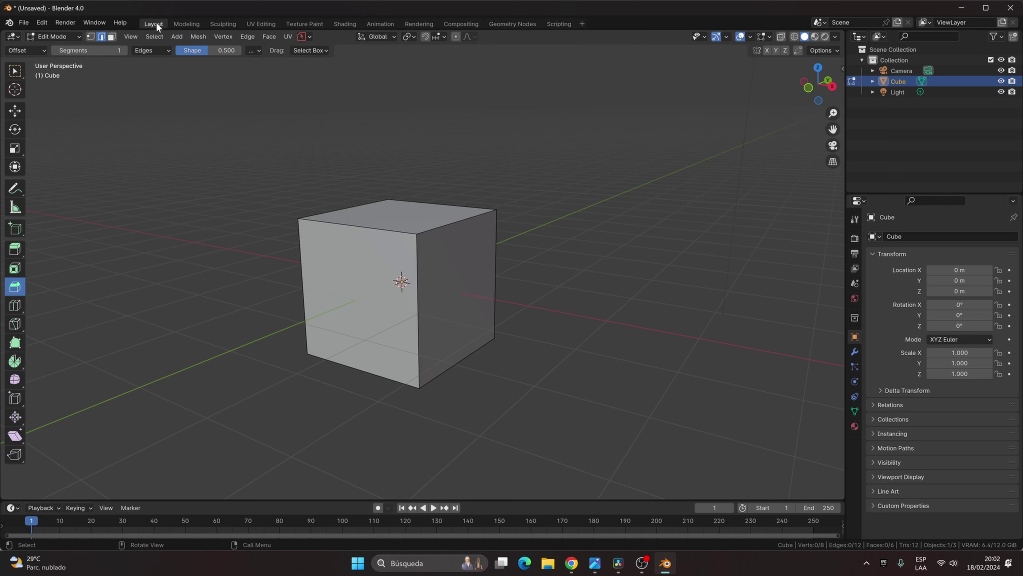
# - View the cube in the Modeling workspace and in the Sculpting workspace
pyautogui.click(187, 23)
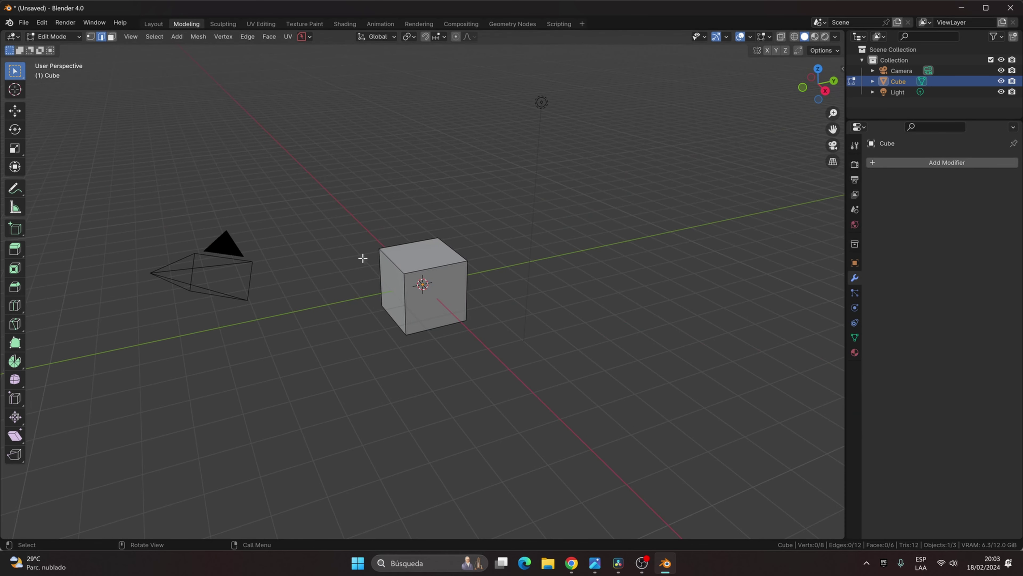
pyautogui.click(224, 25)
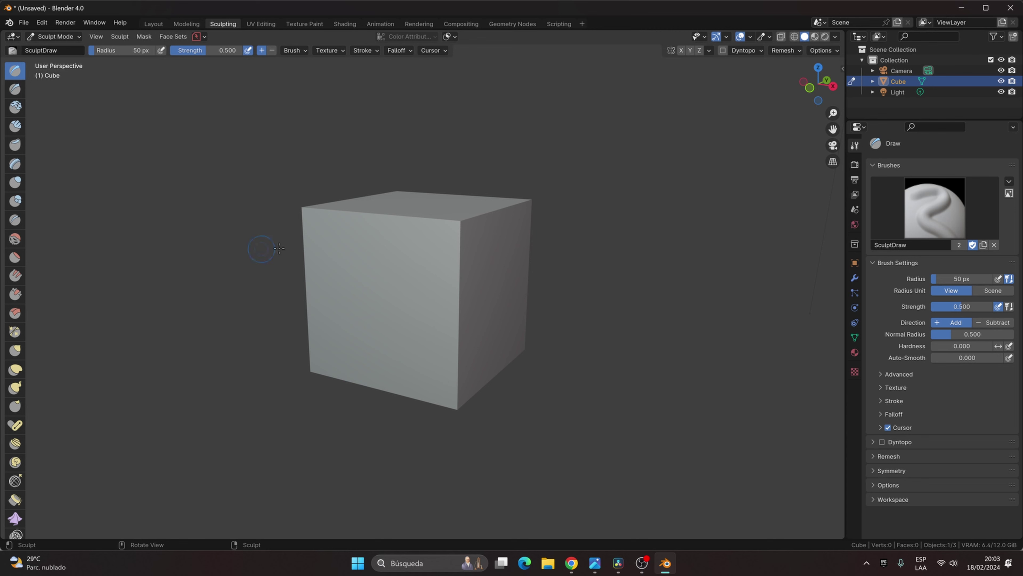
# - Select everything and examine the cube's UV layout in the UV Editing and Texture Paint workspaces
pyautogui.press('a')
pyautogui.click(261, 24)
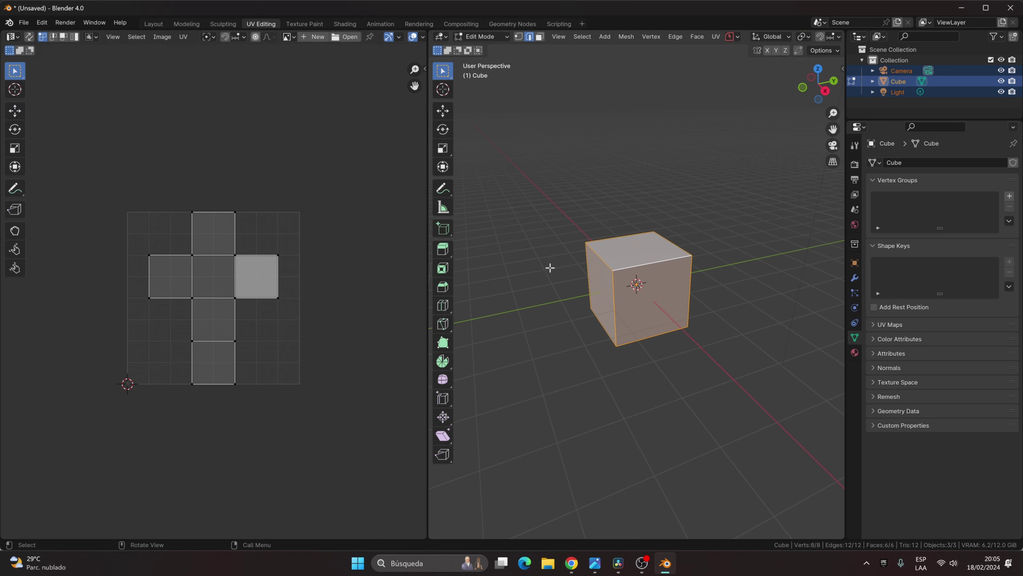
pyautogui.scroll(2, 367, 305)
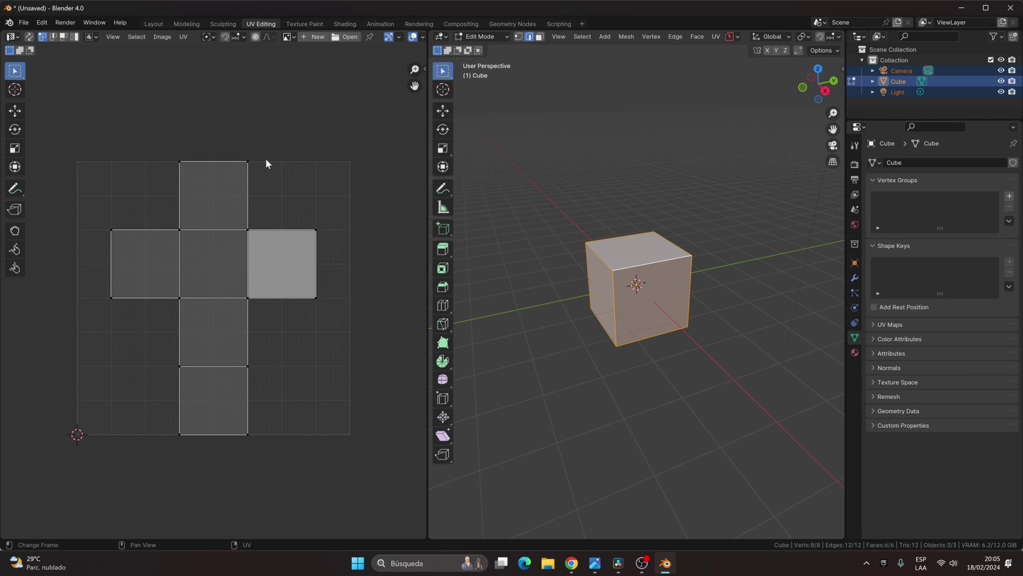
pyautogui.click(304, 23)
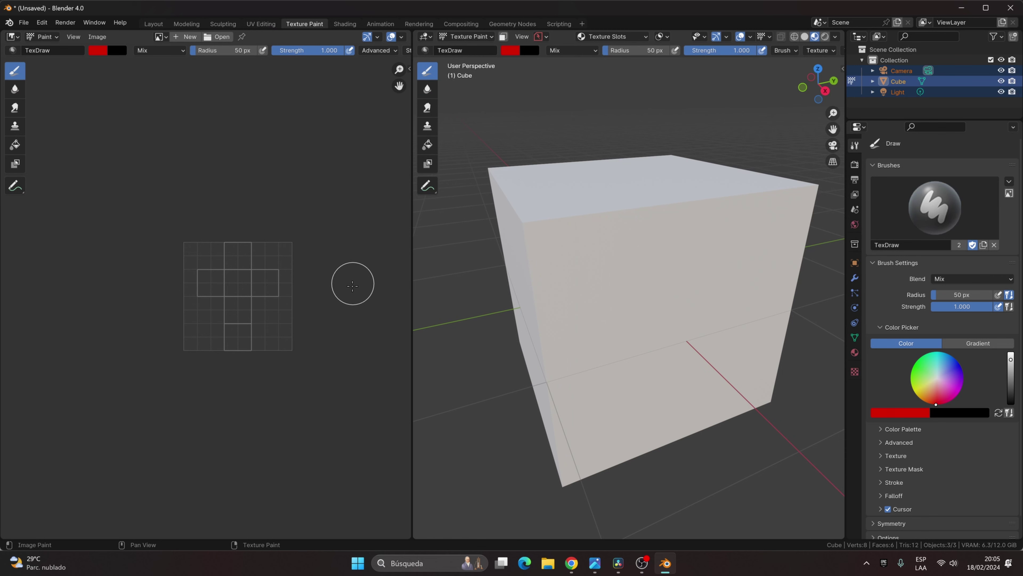
pyautogui.scroll(1, 350, 286)
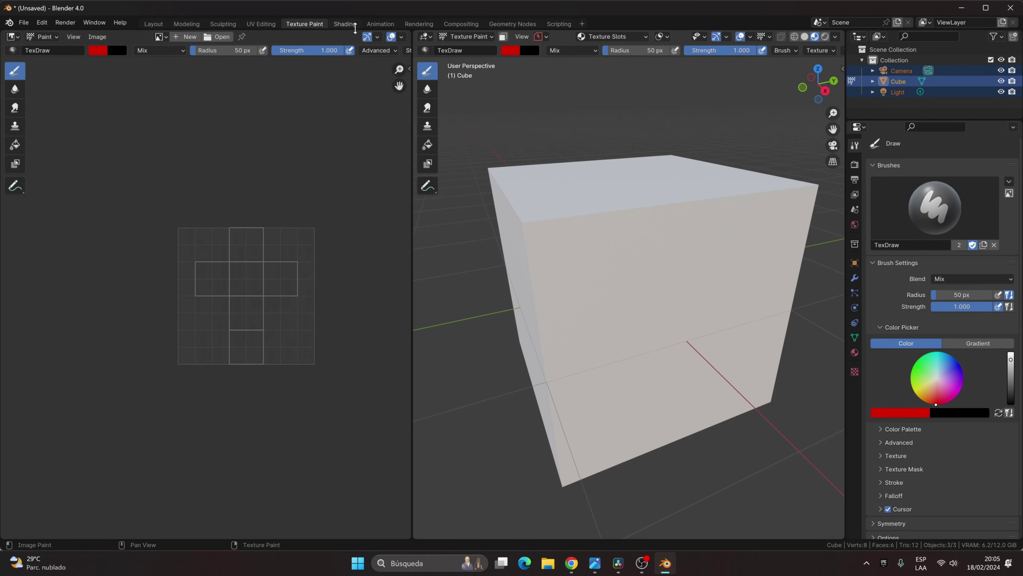
# - In the Shading workspace, set the cube material's base color to red, metallic to 0.941 and roughness to 0.418
pyautogui.click(344, 23)
pyautogui.scroll(-3, 515, 438)
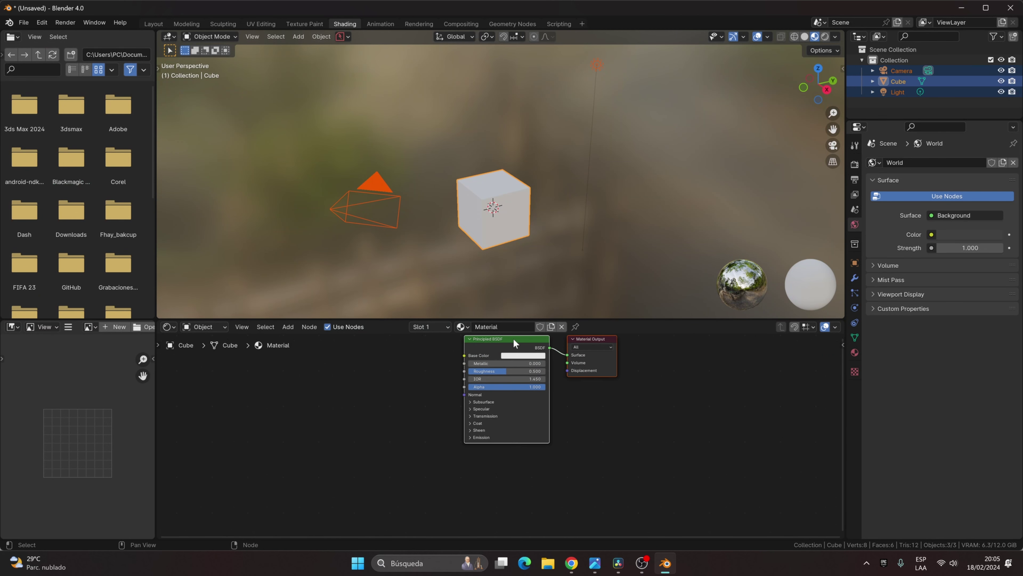
pyautogui.scroll(2, 504, 427)
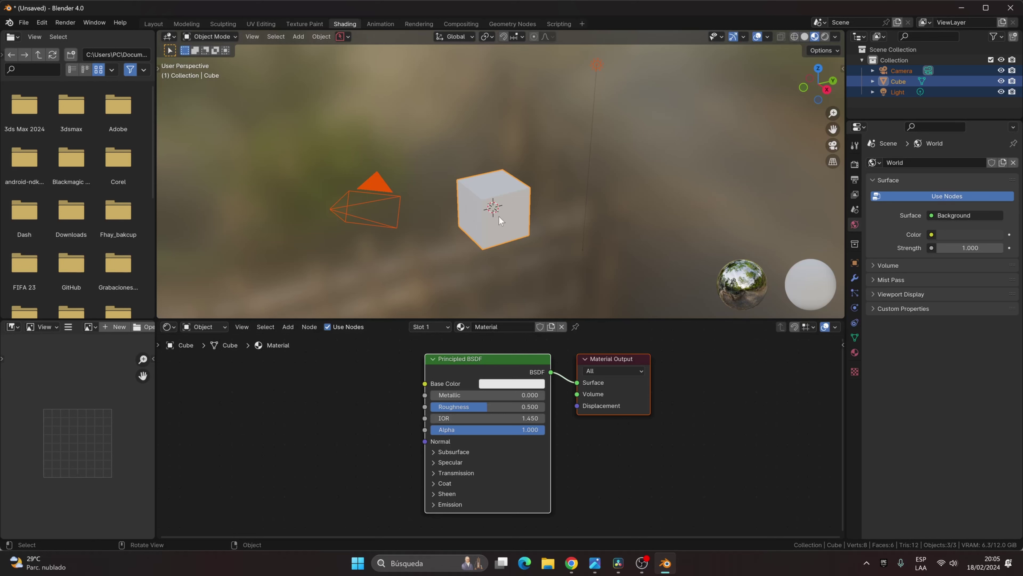
pyautogui.click(506, 385)
pyautogui.moveTo(531, 267); pyautogui.dragTo(531, 308)
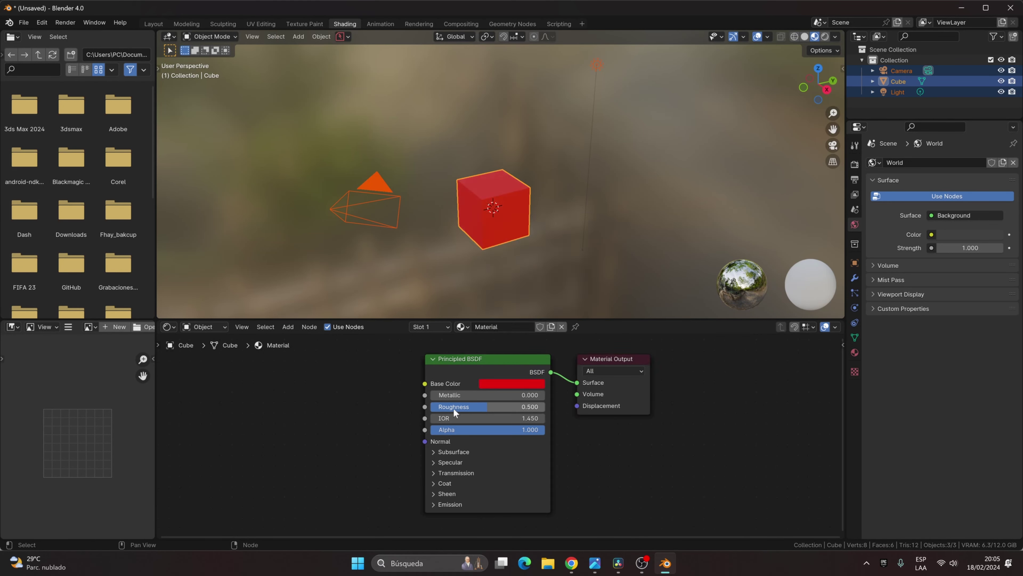
pyautogui.moveTo(441, 395); pyautogui.dragTo(478, 408)
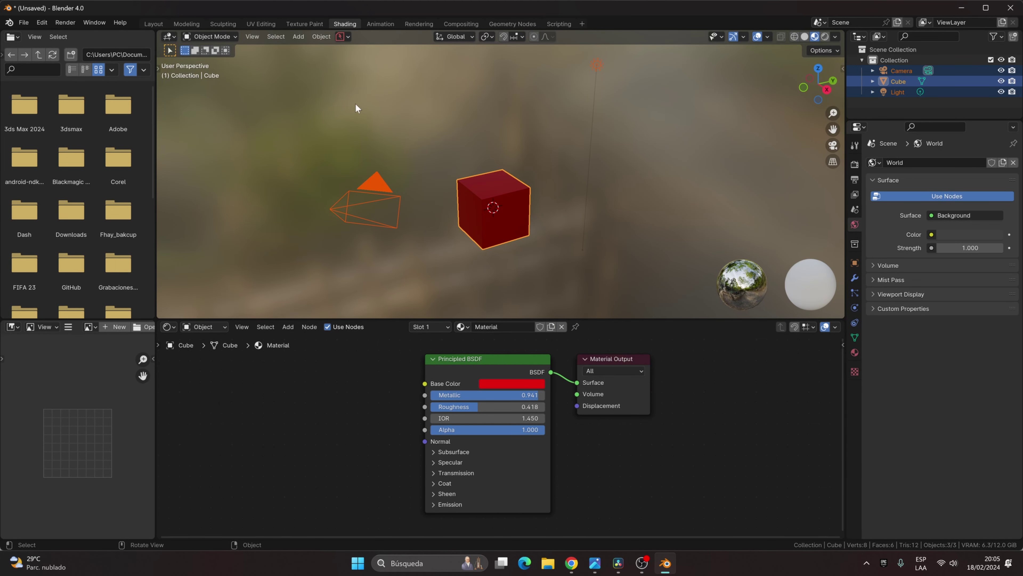
# - View the Animation, Rendering, Compositing, Geometry Nodes and Scripting workspaces, and return to the Layout workspace
pyautogui.click(389, 24)
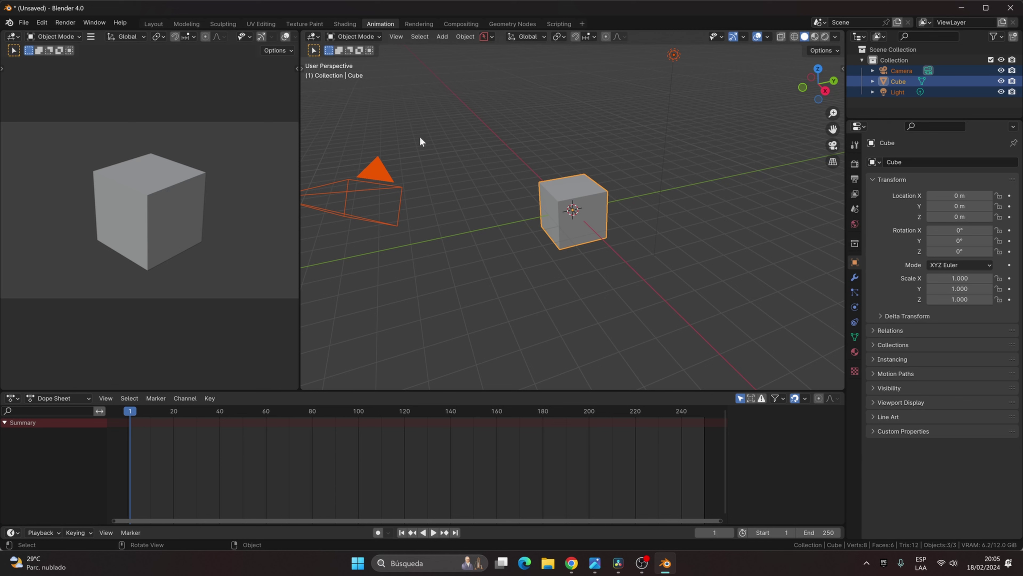
pyautogui.click(419, 23)
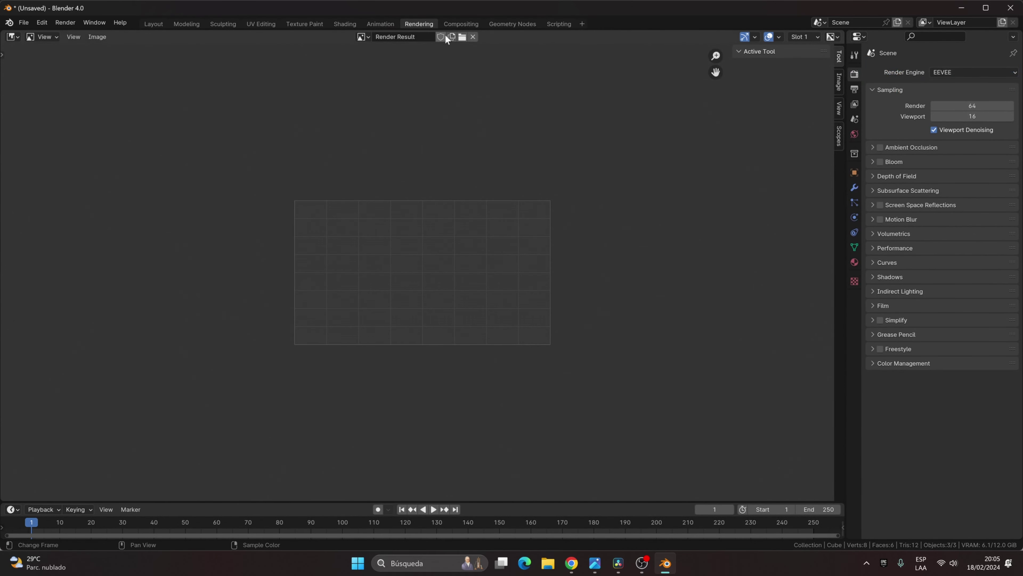
pyautogui.click(449, 25)
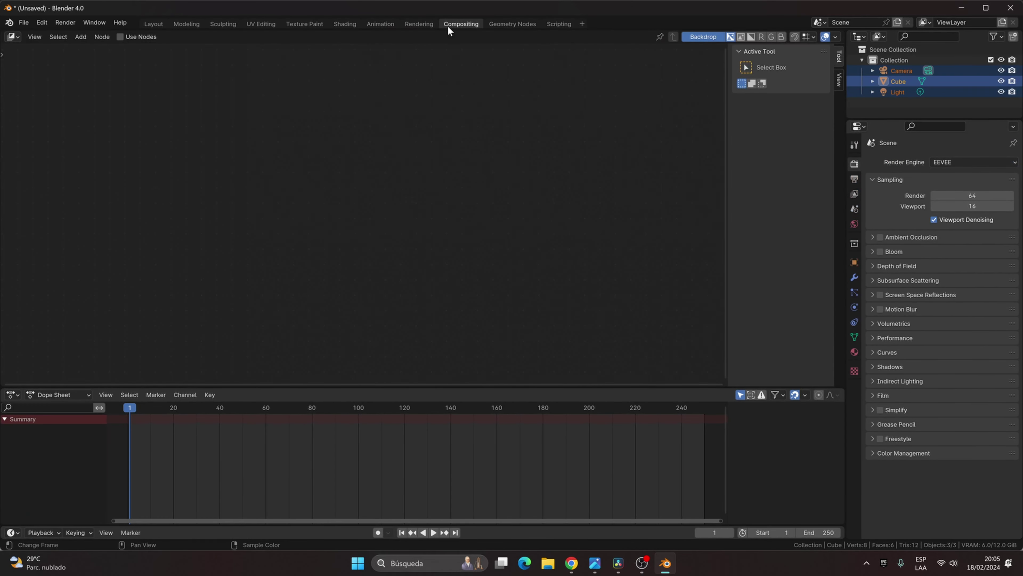
pyautogui.click(493, 24)
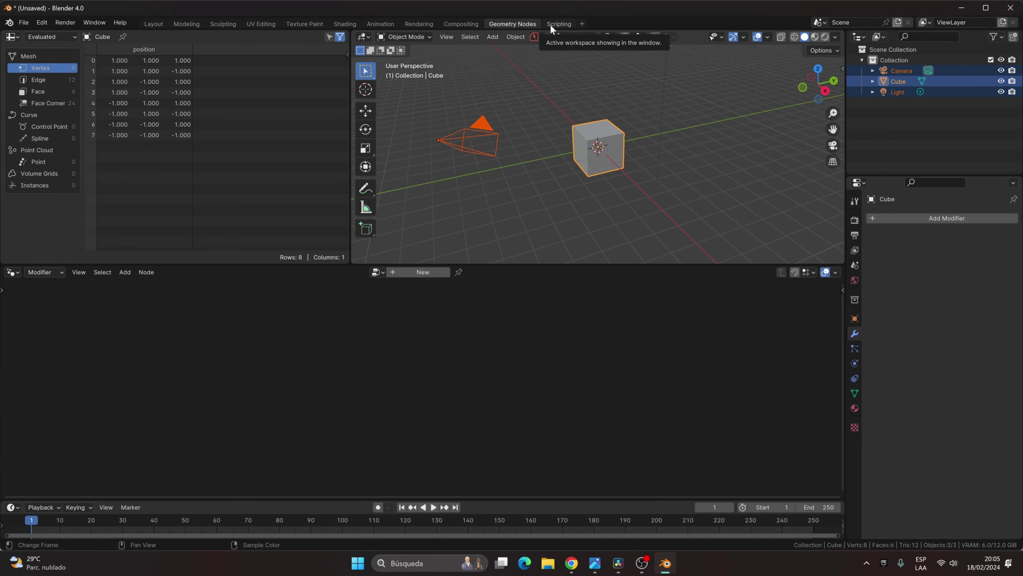
pyautogui.click(558, 23)
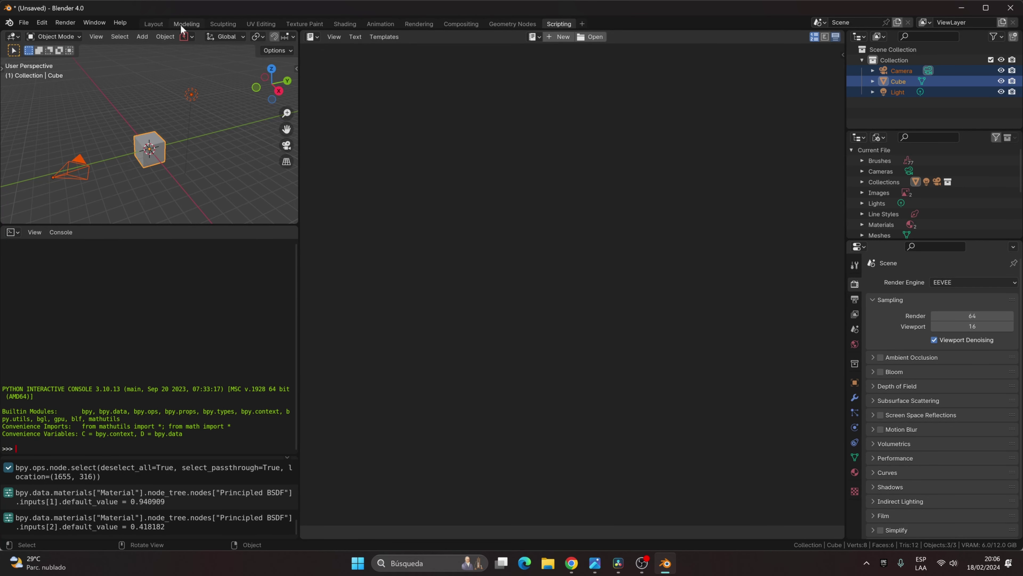
pyautogui.click(154, 24)
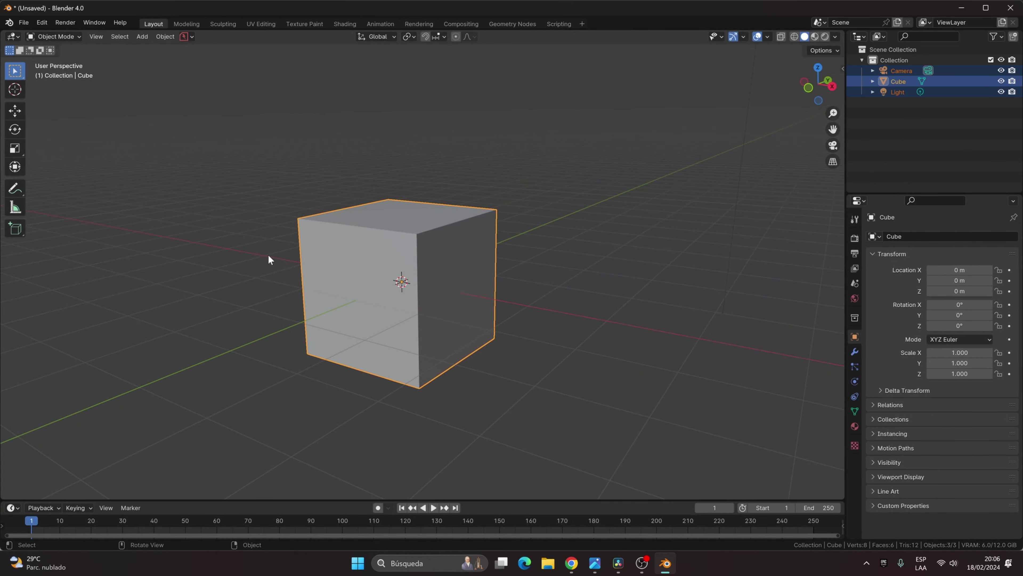
# - Examine the scene's render, output and view layer properties
pyautogui.click(855, 239)
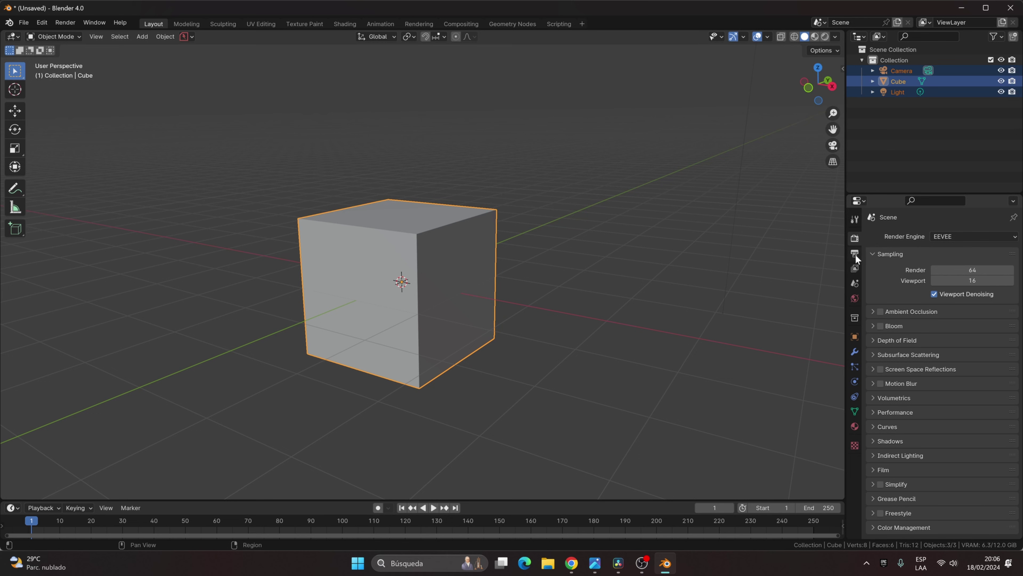
pyautogui.click(855, 254)
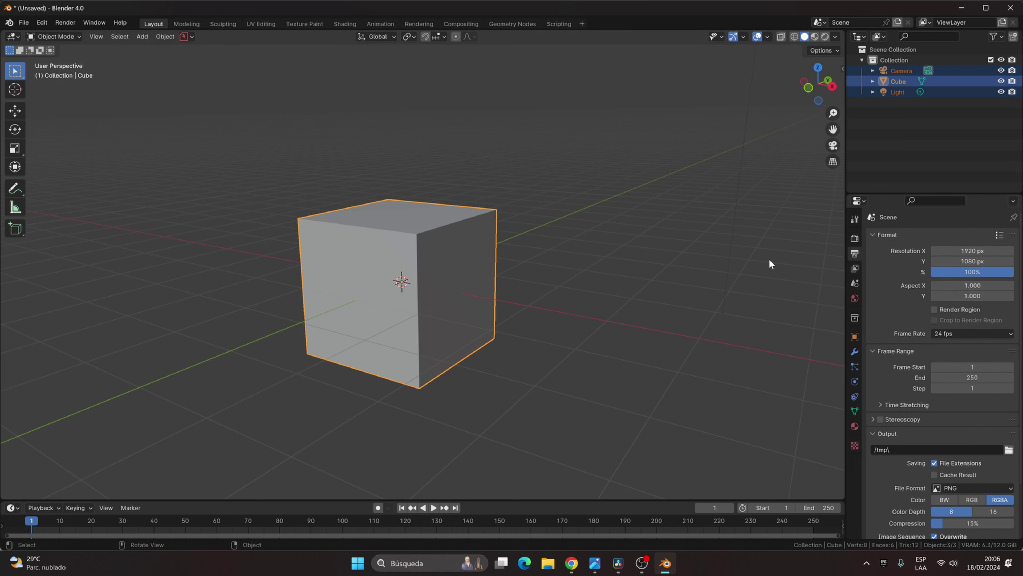
pyautogui.click(855, 268)
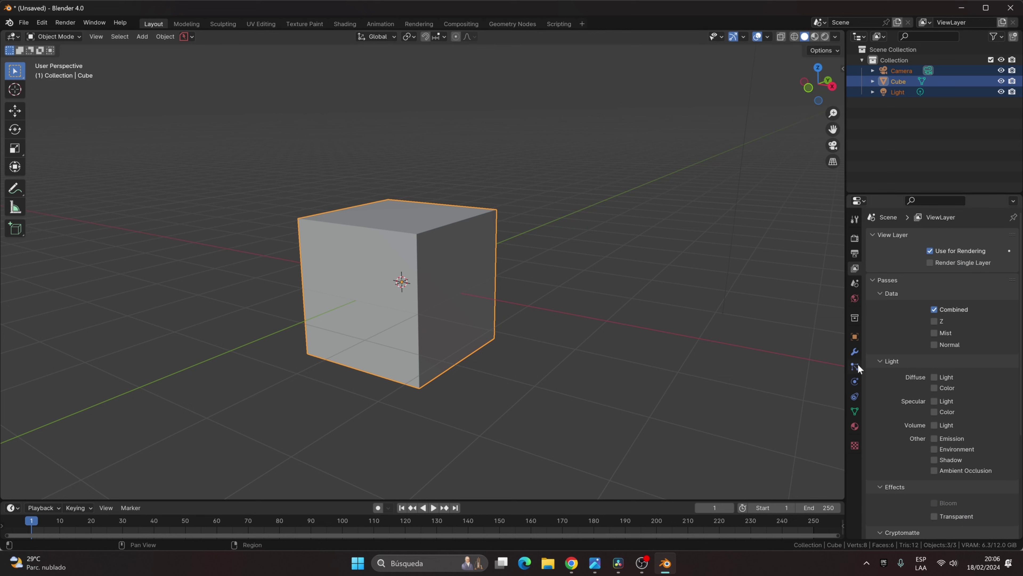
# - With only the cube selected, show it in wireframe, solid and material preview shading, and view its material settings
pyautogui.click(483, 294)
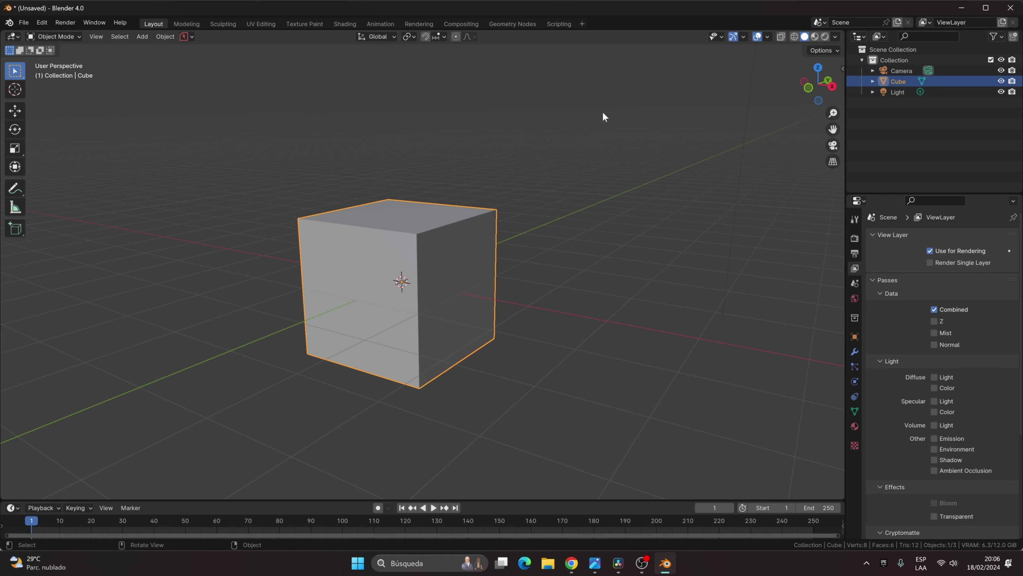
pyautogui.click(795, 39)
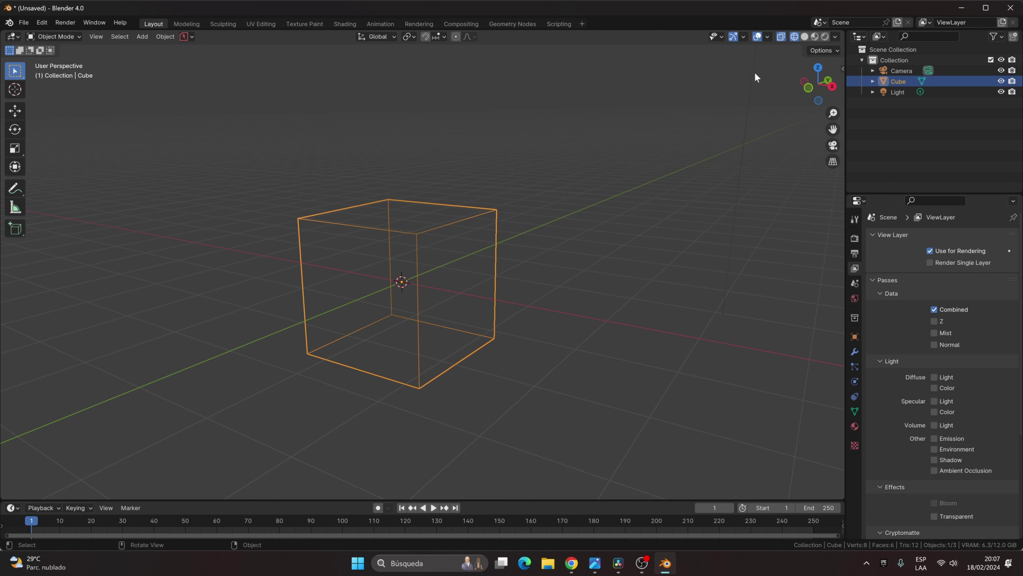
pyautogui.scroll(1, 400, 220)
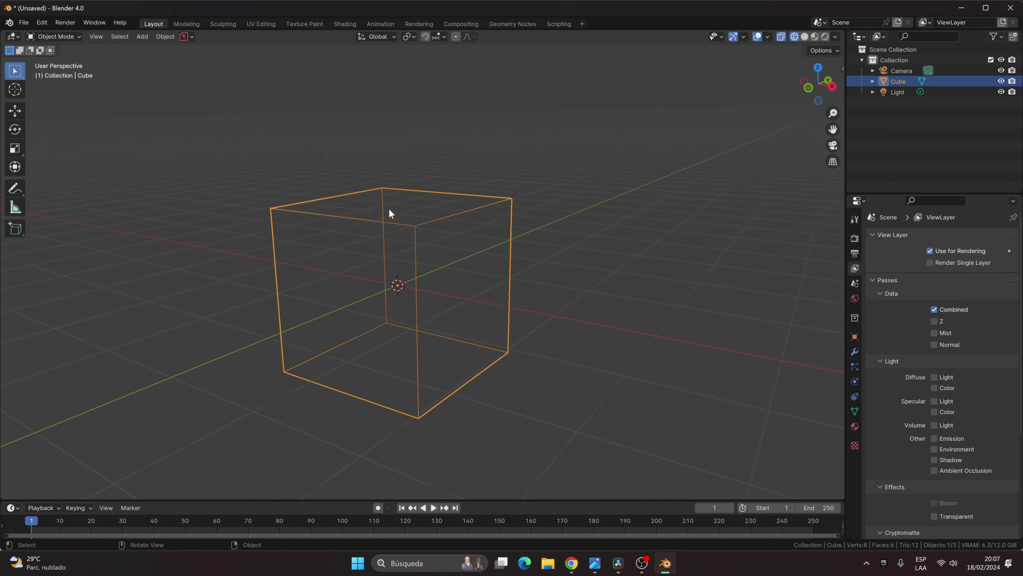
pyautogui.click(806, 37)
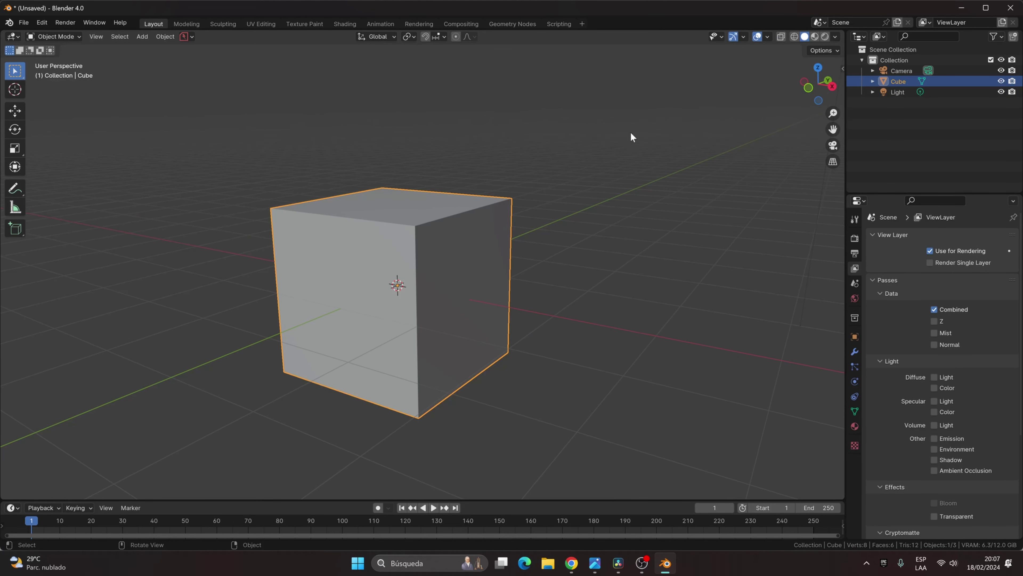
pyautogui.click(815, 37)
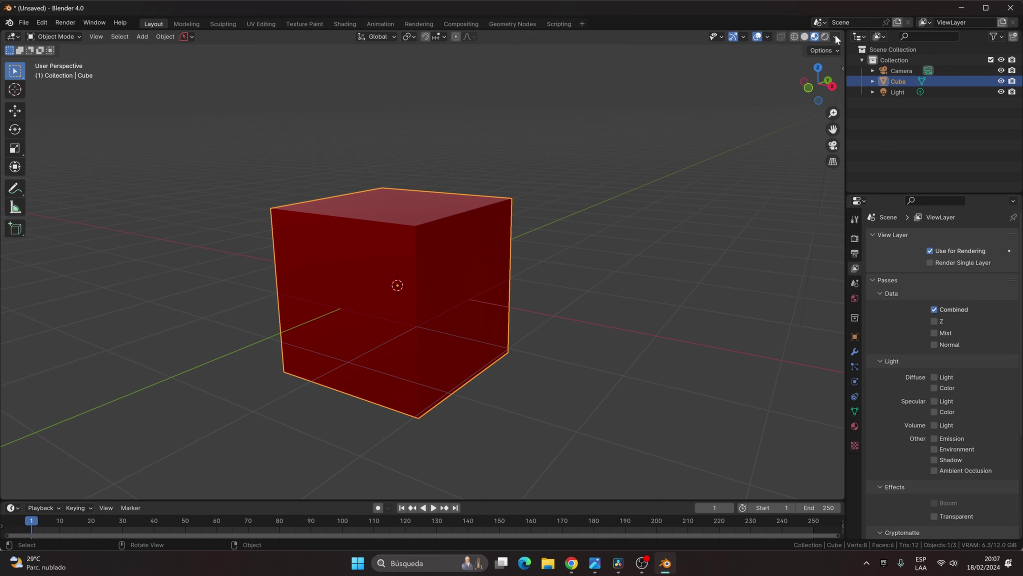
pyautogui.click(855, 426)
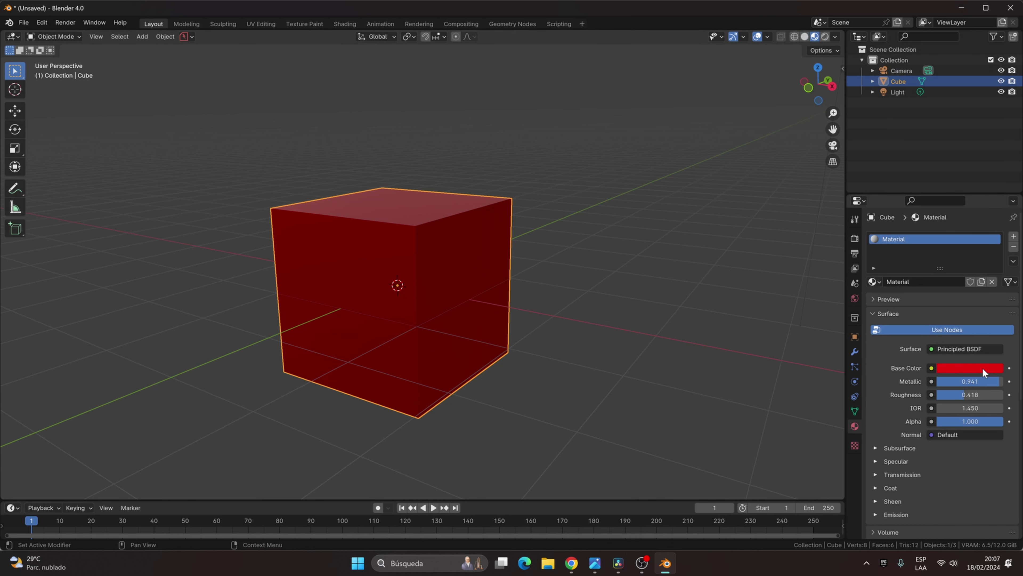
# - Add a Bevel modifier to the cube with an amount of 0.36 m and 14 segments
pyautogui.click(855, 353)
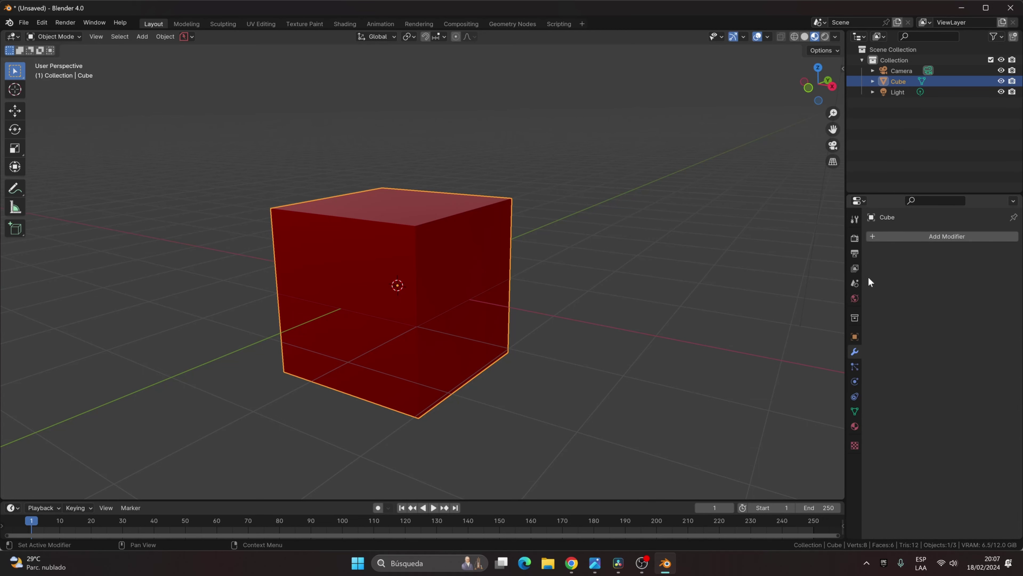
pyautogui.click(895, 237)
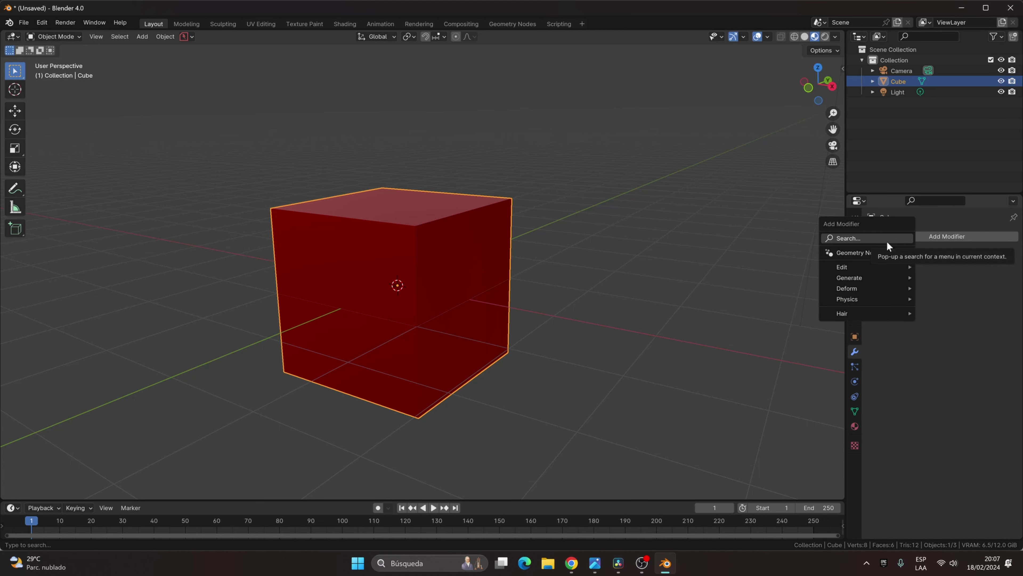
pyautogui.click(872, 239)
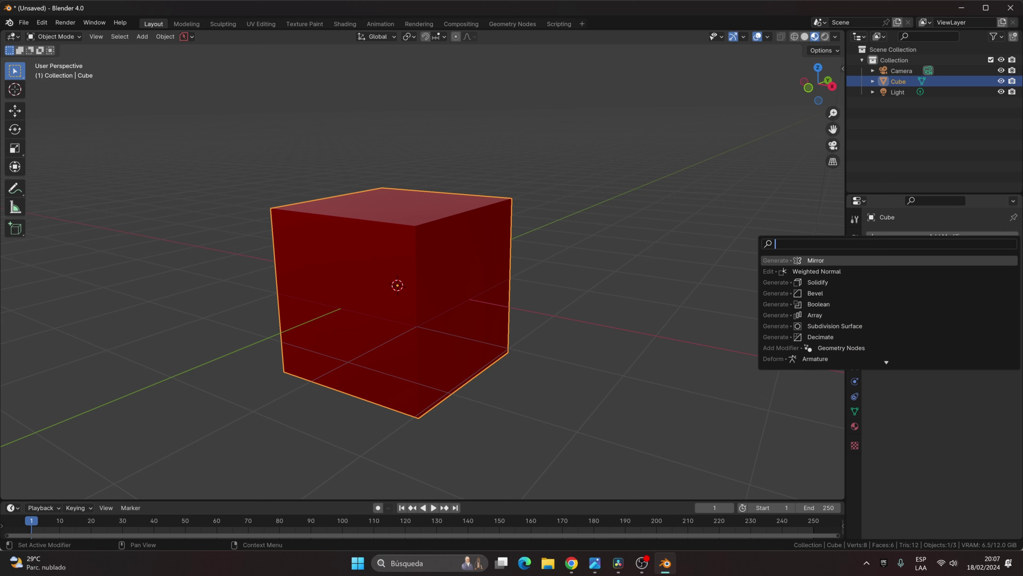
pyautogui.press('Down')
pyautogui.press('Down')
pyautogui.press('Down')
pyautogui.click(832, 293)
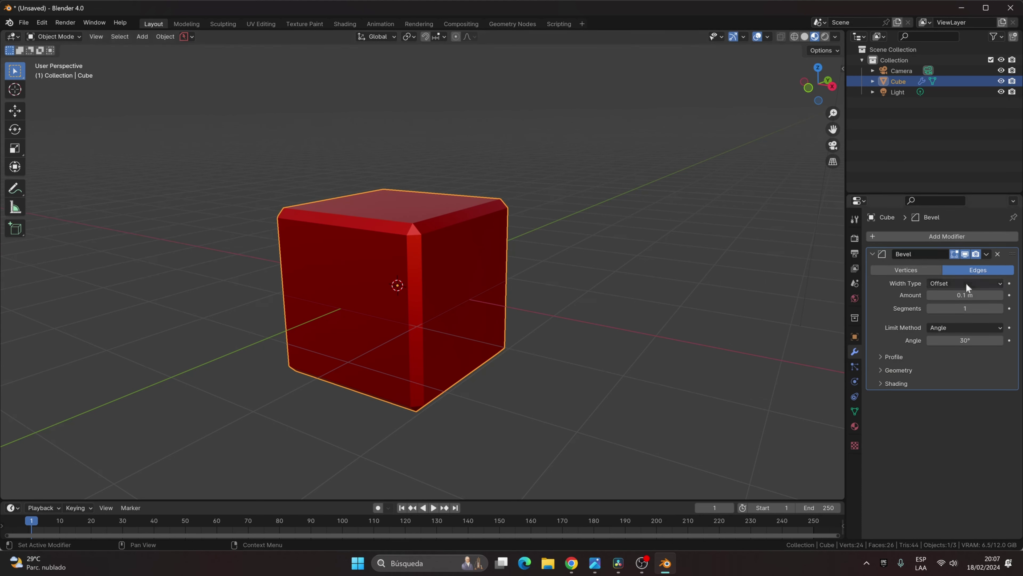
pyautogui.moveTo(966, 295)
pyautogui.mouseDown()
pyautogui.moveTo(997, 295)
pyautogui.moveTo(1001, 309)
pyautogui.moveTo(989, 309)
pyautogui.mouseUp()
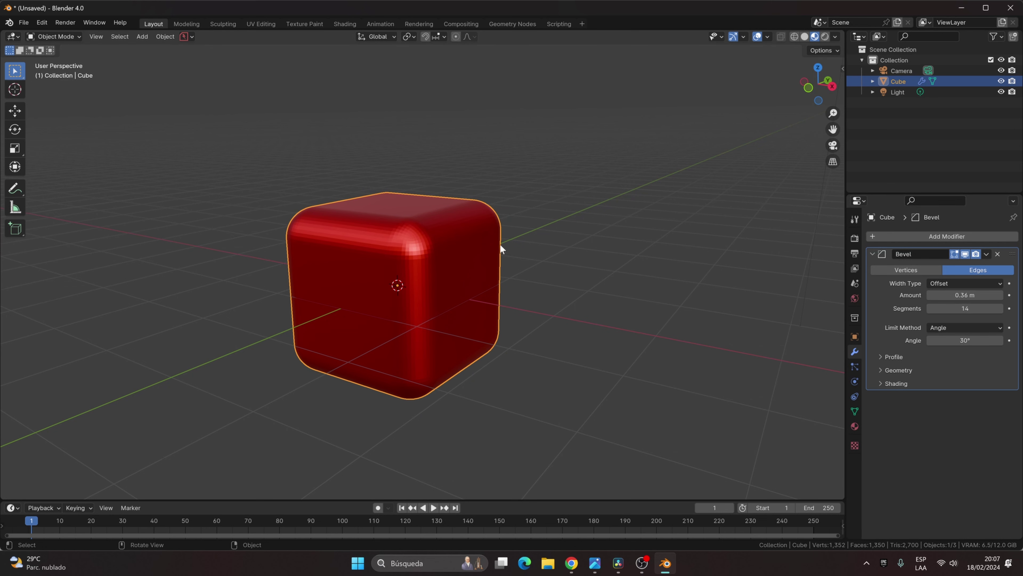
pyautogui.scroll(2, 475, 234)
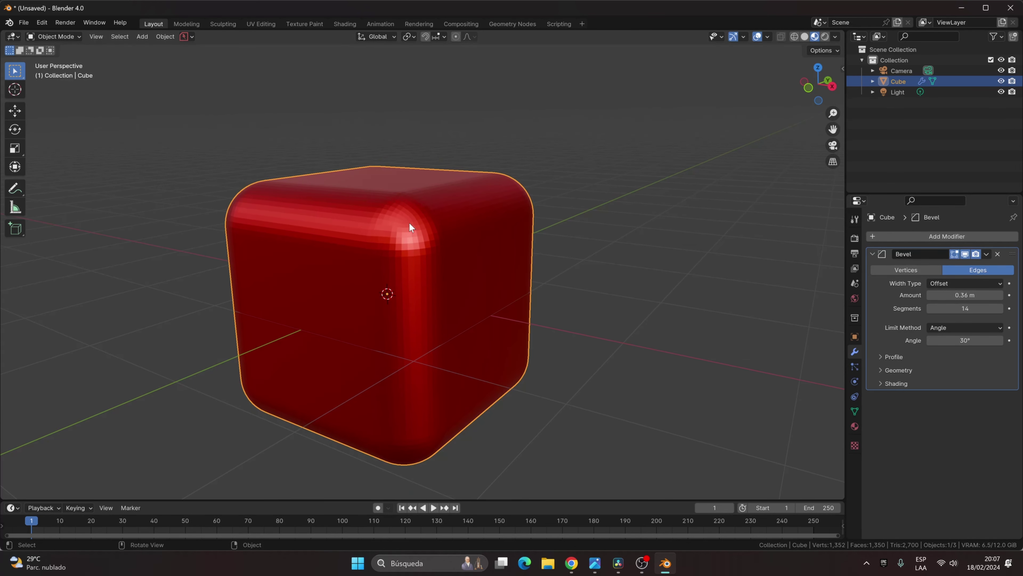
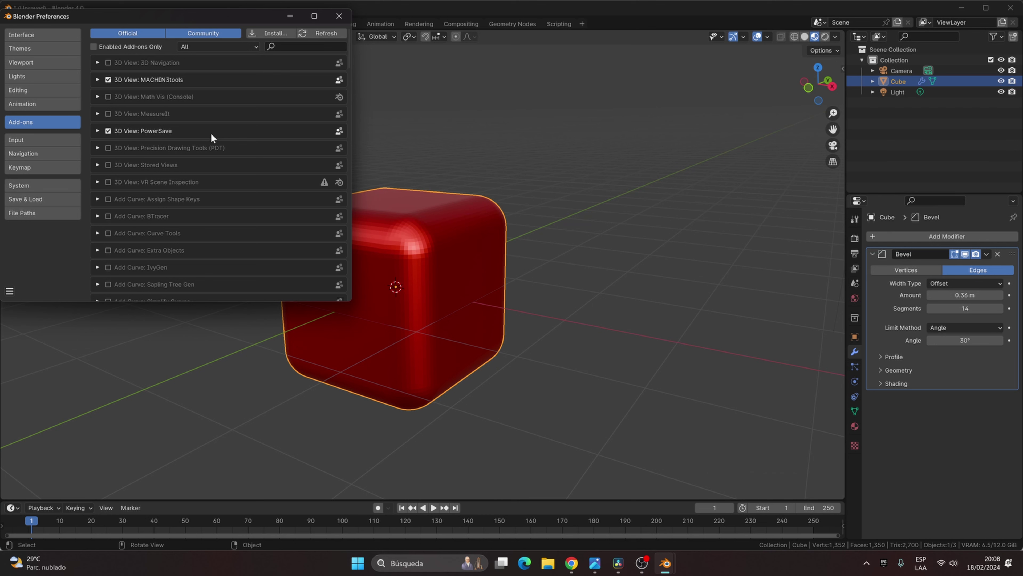
# - Look through the list of 3D View, Add Curve and Add Mesh add-ons in the preferences and close the window
pyautogui.scroll(-6, 210, 133)
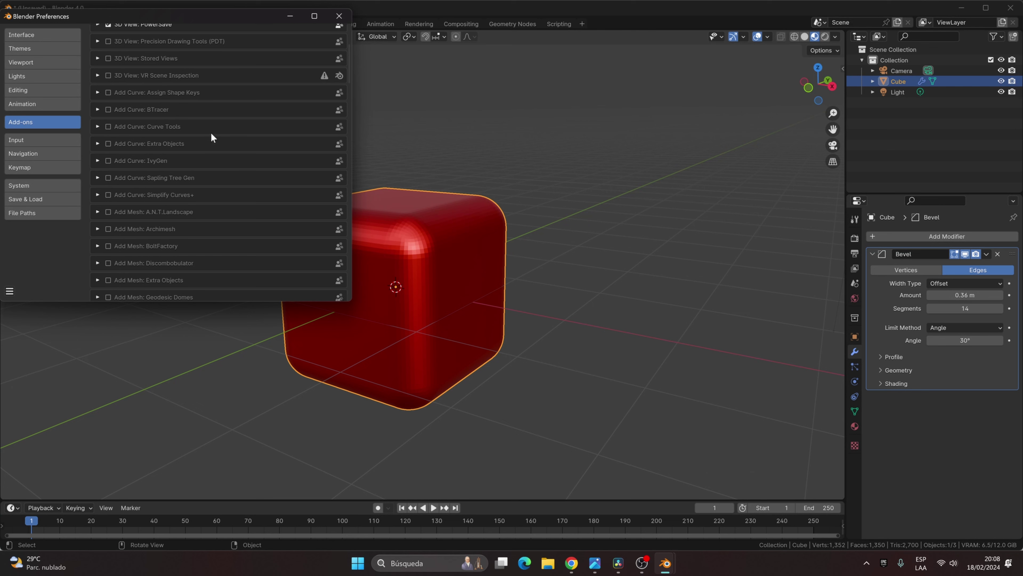
pyautogui.scroll(5, 211, 133)
pyautogui.scroll(3, 236, 113)
pyautogui.scroll(-3, 240, 121)
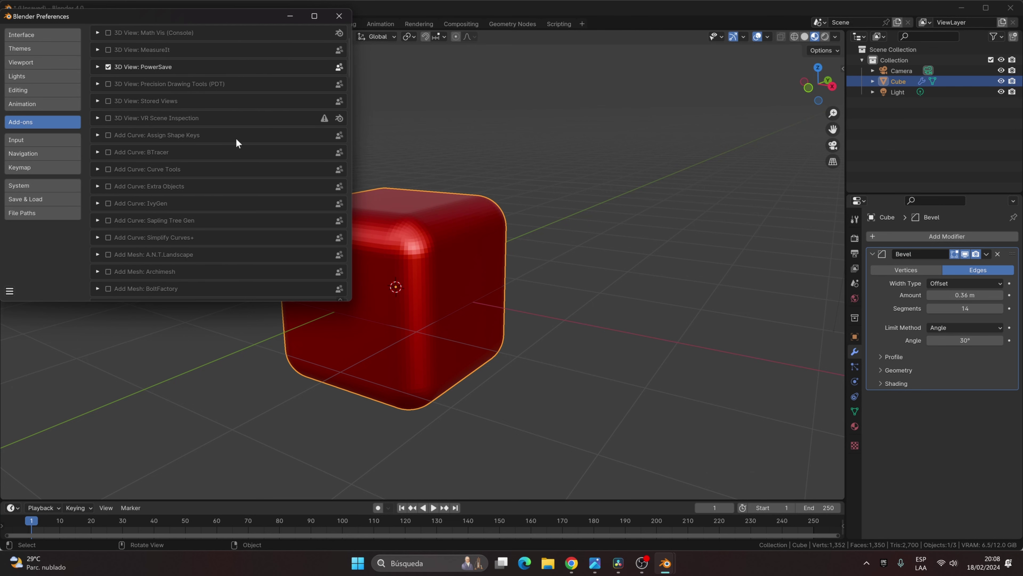
pyautogui.scroll(3, 238, 142)
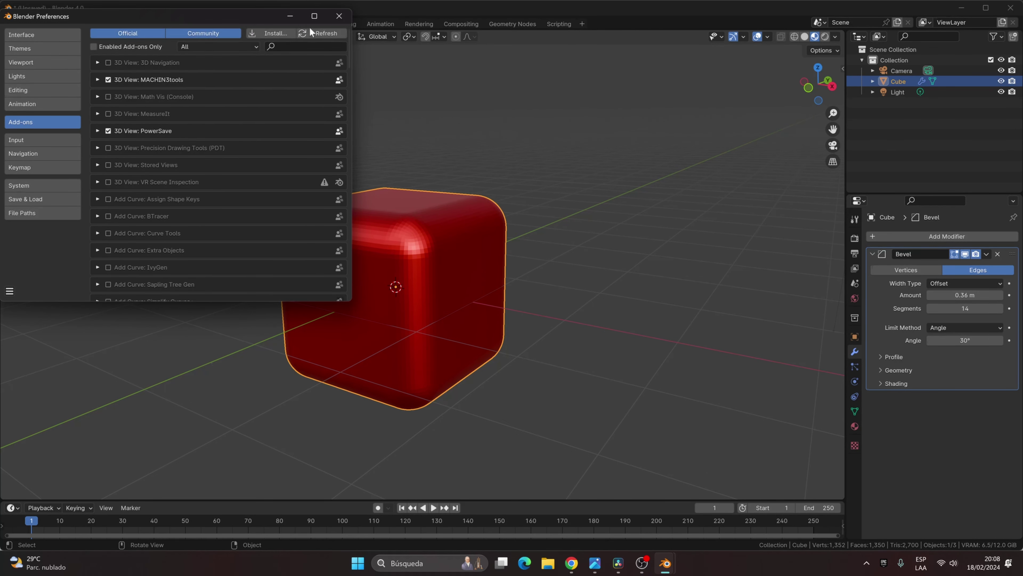
pyautogui.click(339, 16)
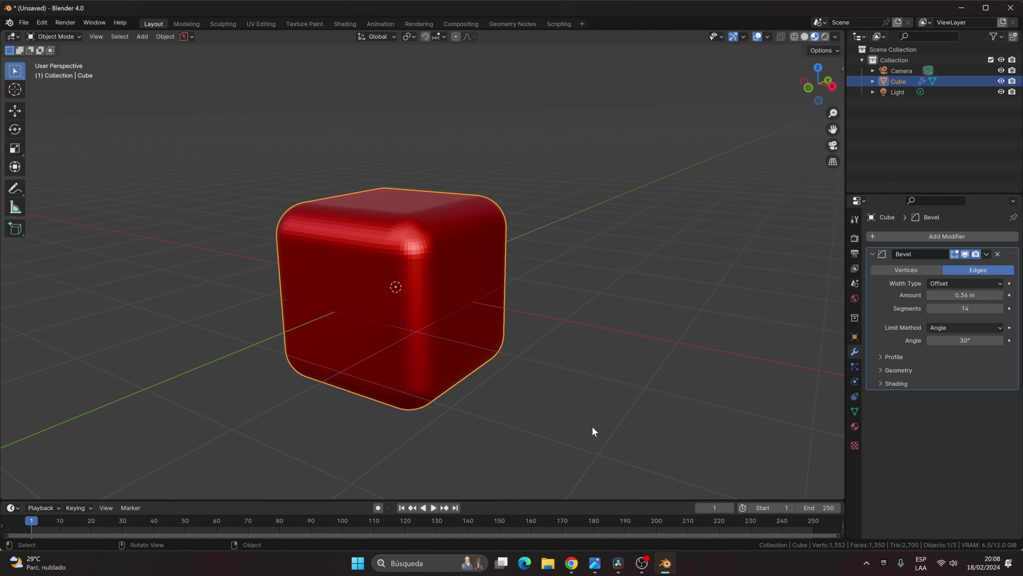
# - Switch to the blender.org home page in Chrome and return to Blender
pyautogui.moveTo(571, 563)
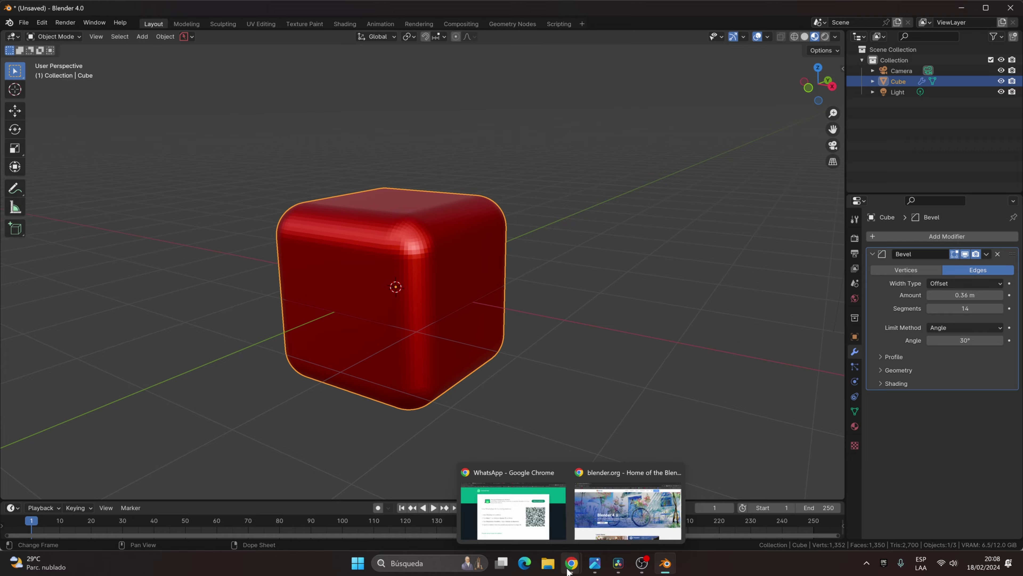
pyautogui.click(598, 525)
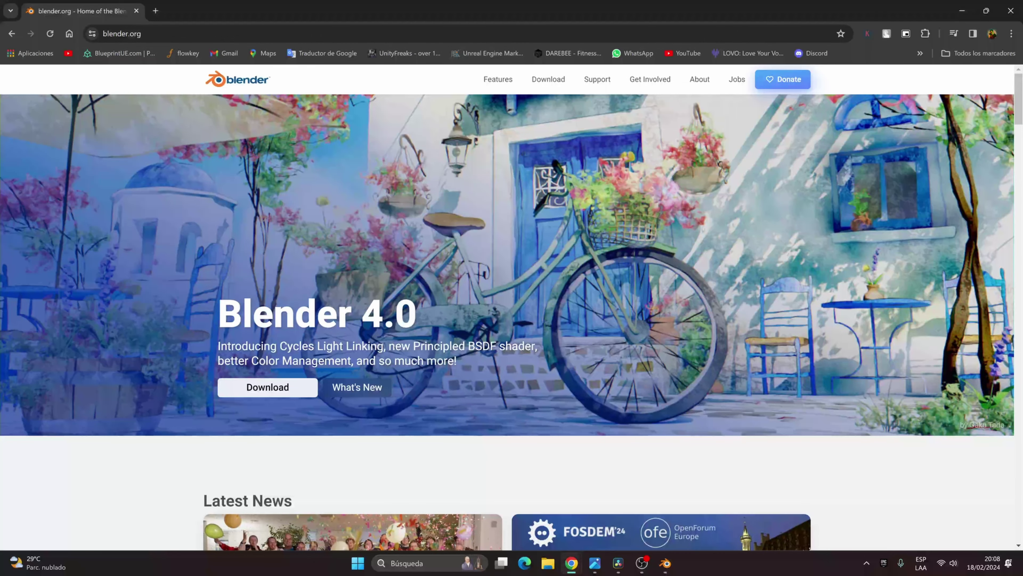
pyautogui.click(667, 564)
# - Open the preferences and browse the add-ons list down to the Import-Export and Interface entries
pyautogui.click(42, 24)
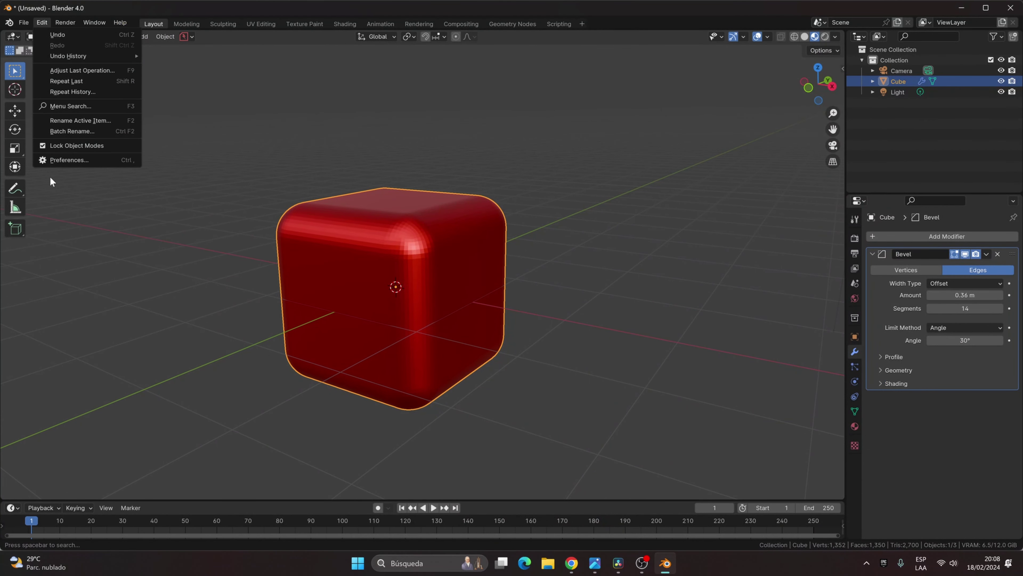
pyautogui.click(57, 160)
pyautogui.scroll(-20, 228, 188)
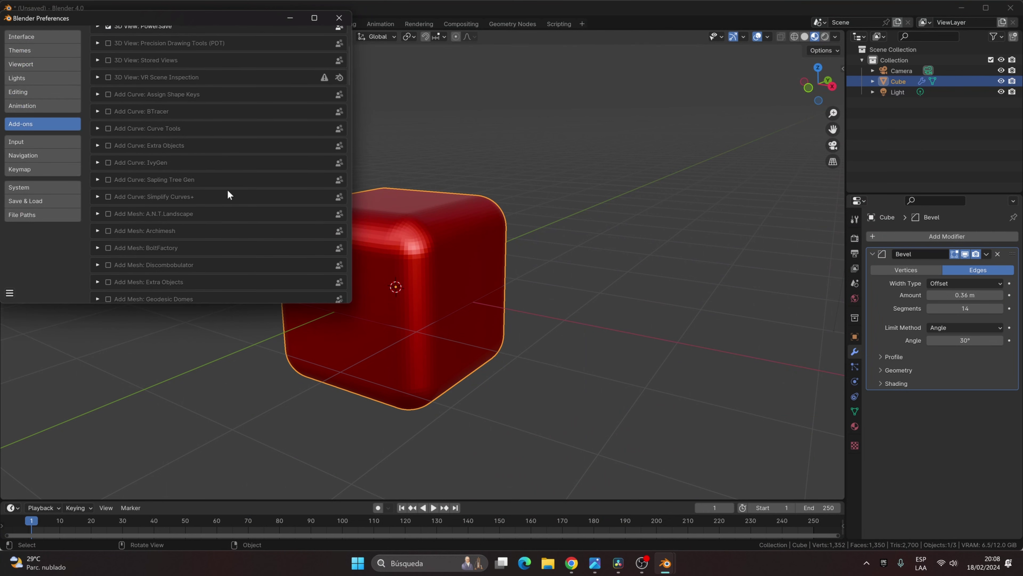
pyautogui.scroll(-10, 227, 190)
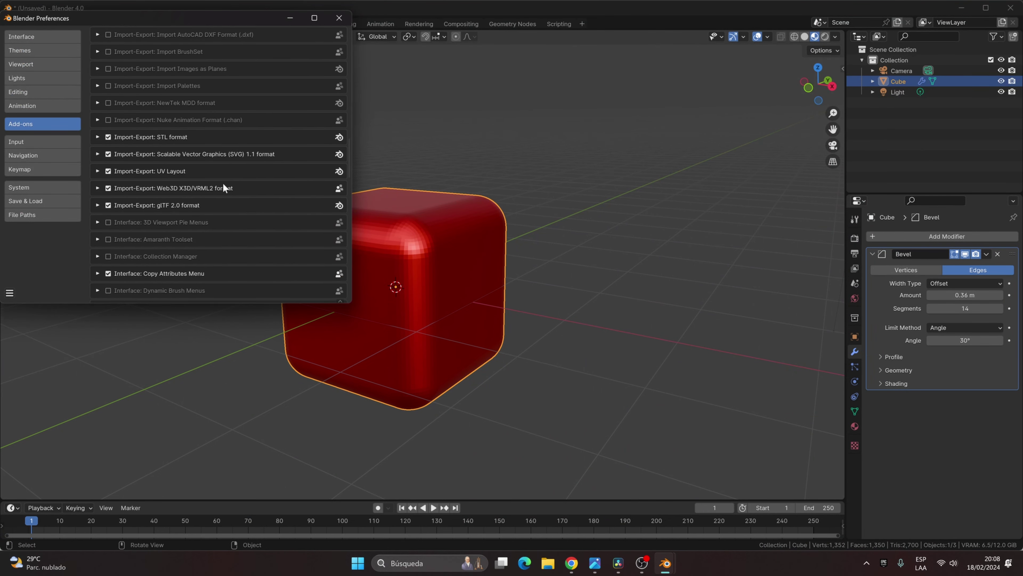
# - Search the add-ons list for "bol" and widen the search to "bo"
pyautogui.scroll(18, 224, 182)
pyautogui.scroll(15, 236, 181)
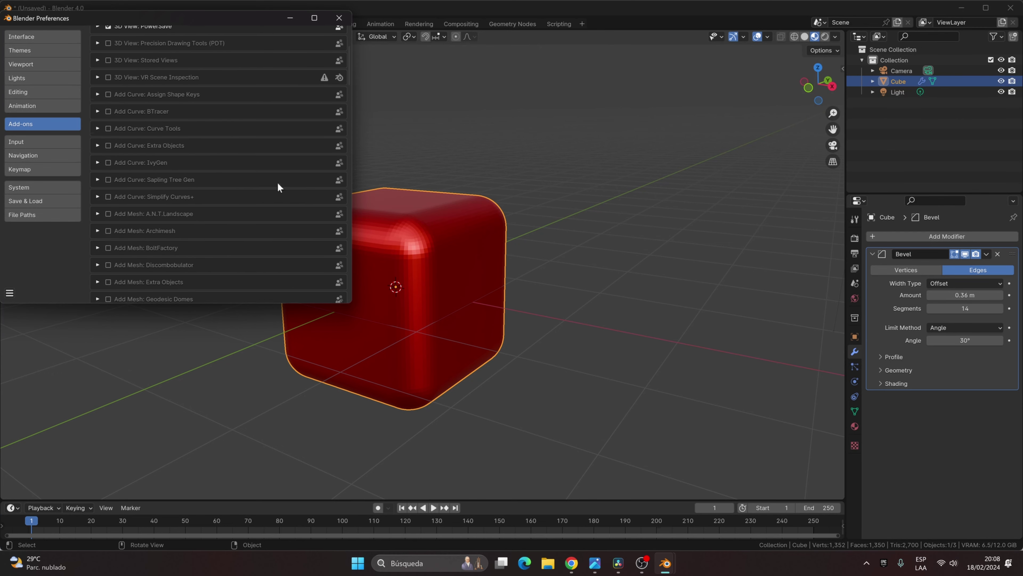
pyautogui.click(276, 48)
pyautogui.write('bol')
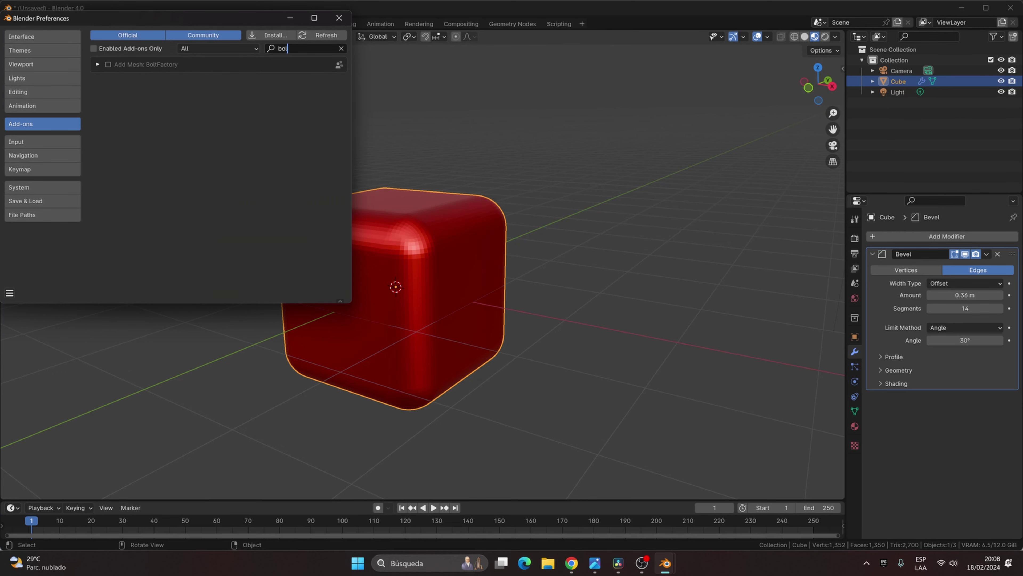
pyautogui.press('BackSpace')
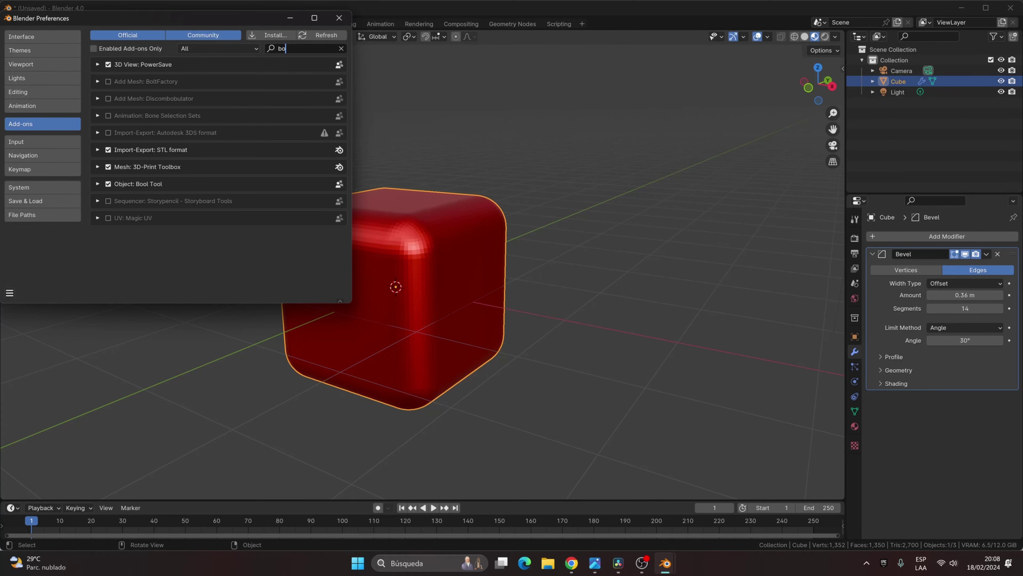
pyautogui.write('l')
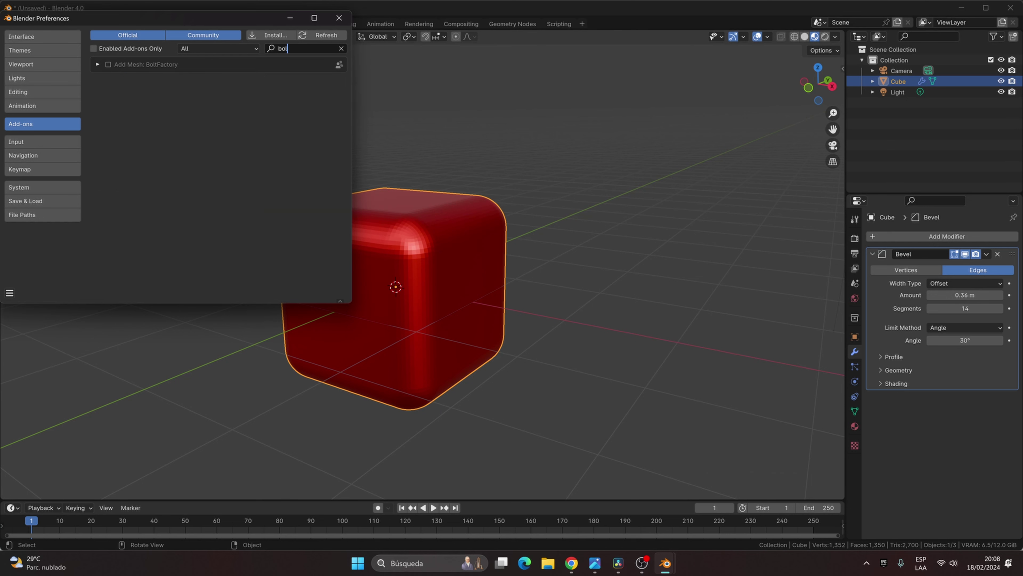
pyautogui.press('BackSpace')
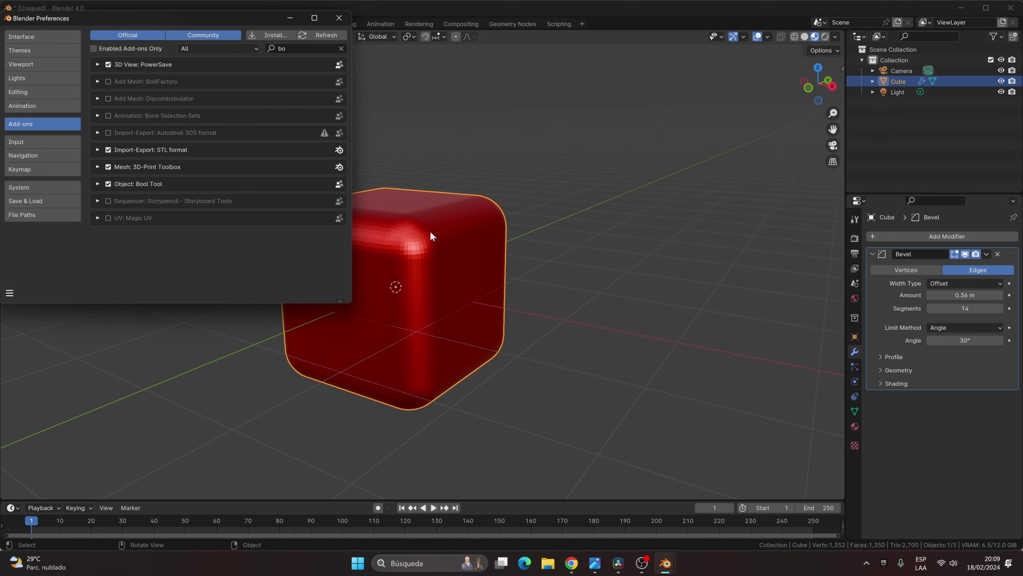
pyautogui.click(466, 232)
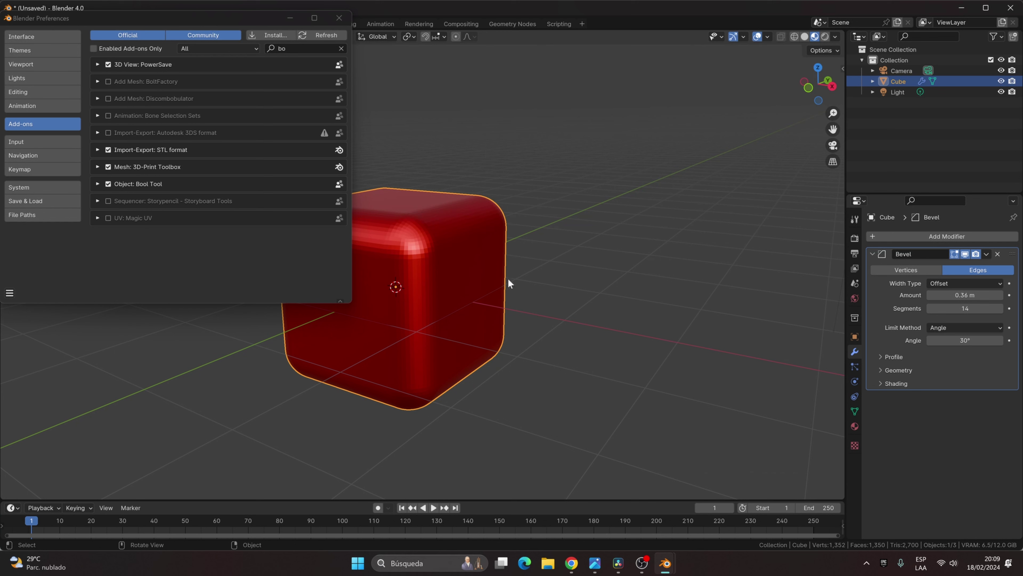
pyautogui.click(199, 185)
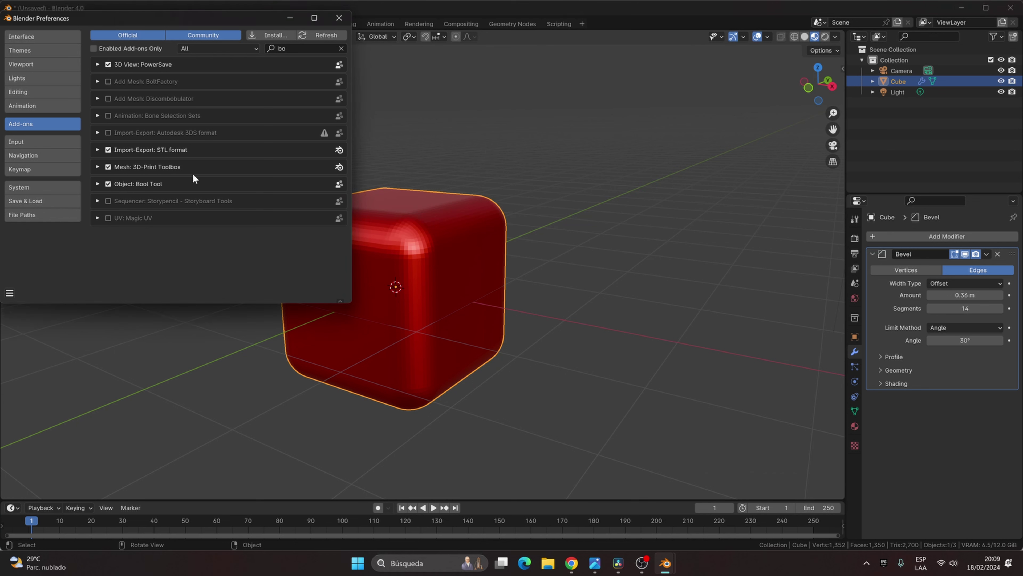
# - Search the add-ons list for "loo" and close the preferences window
pyautogui.click(293, 48)
pyautogui.write('loo')
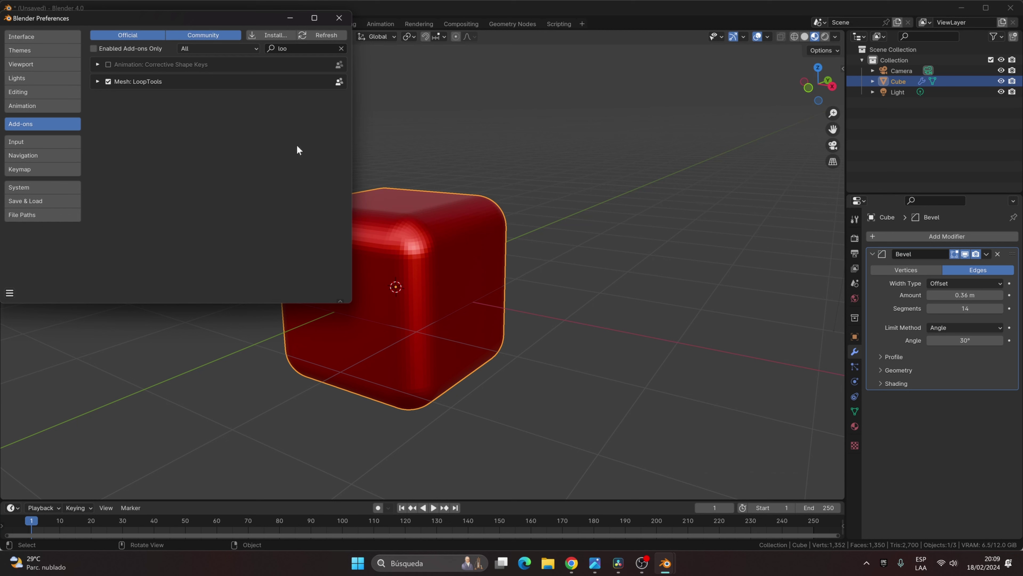
pyautogui.click(291, 45)
pyautogui.click(339, 18)
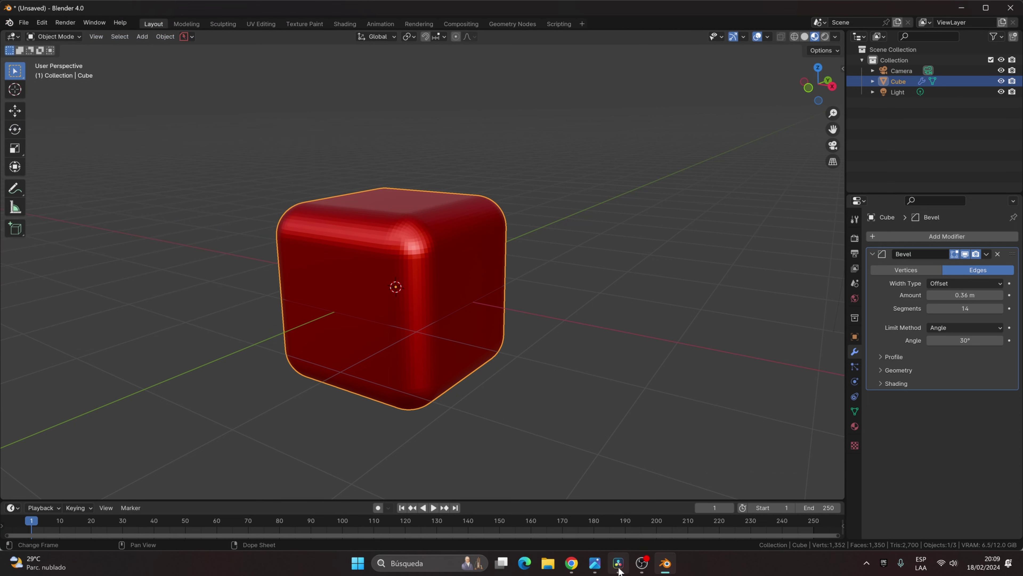
# - Switch to the blender.org site in Chrome and look through its Download page
pyautogui.moveTo(591, 567)
pyautogui.click(627, 511)
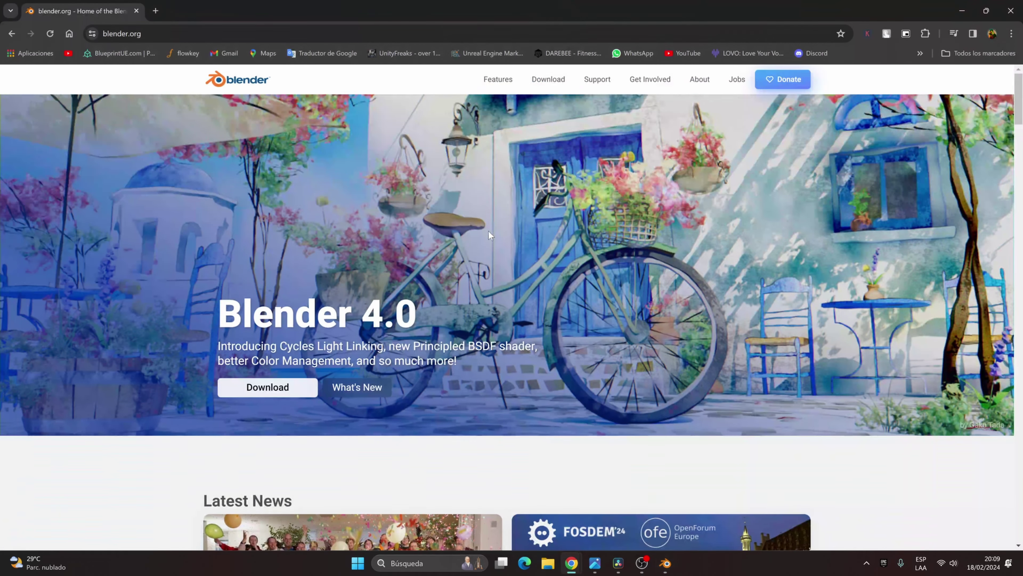
pyautogui.scroll(-3, 552, 74)
pyautogui.scroll(3, 552, 74)
pyautogui.click(551, 80)
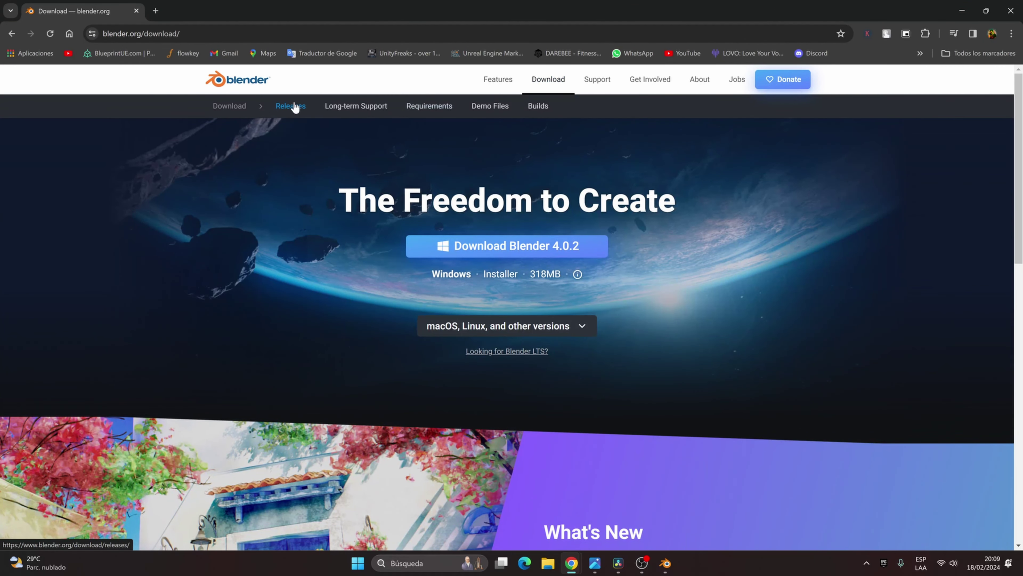
pyautogui.scroll(-10, 580, 299)
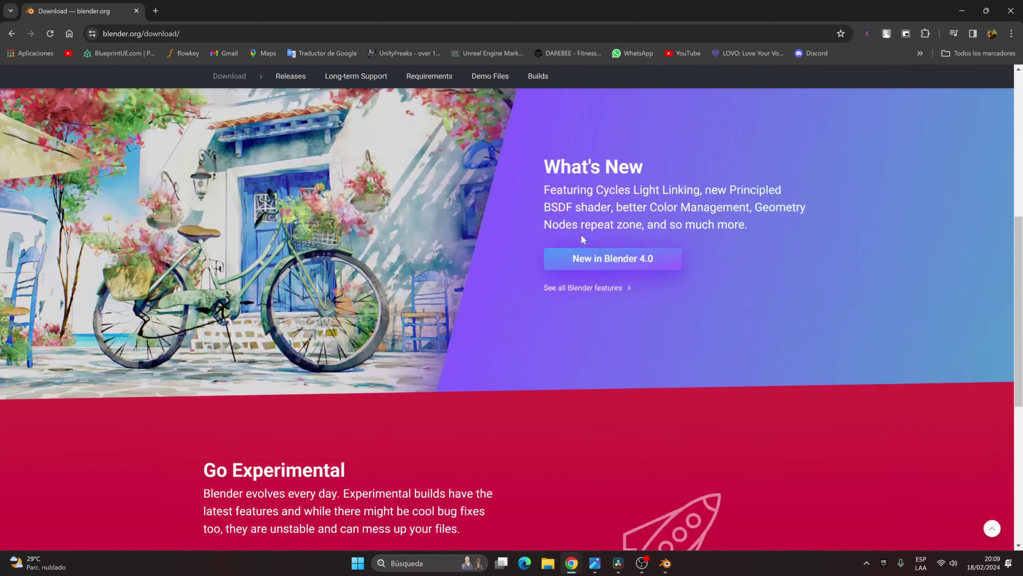
pyautogui.scroll(15, 566, 265)
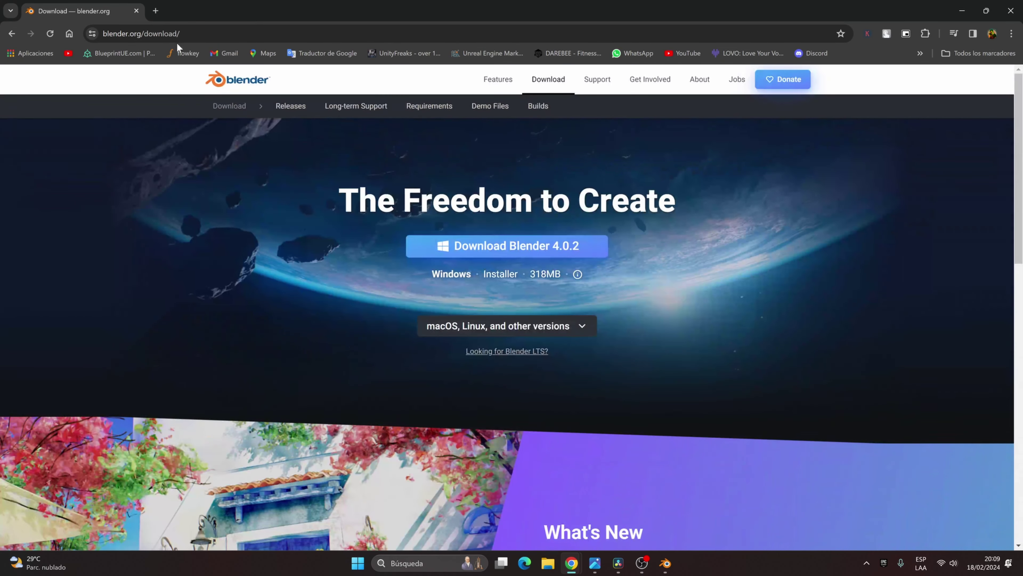
# - Search Google for "blender addons" in the current browser tab
pyautogui.click(177, 33)
pyautogui.hotkey('ctrl', 'a')
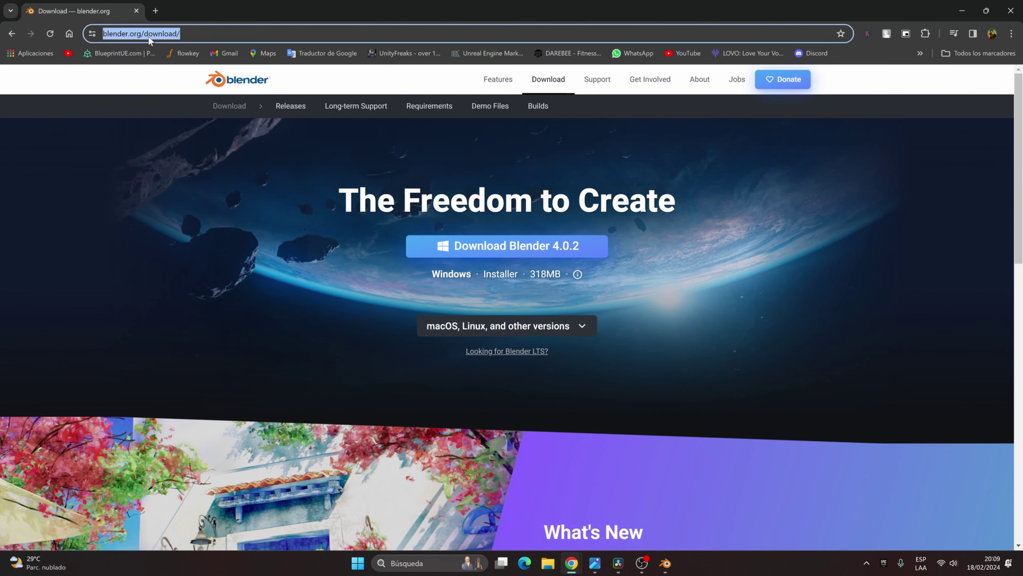
pyautogui.write('blender a')
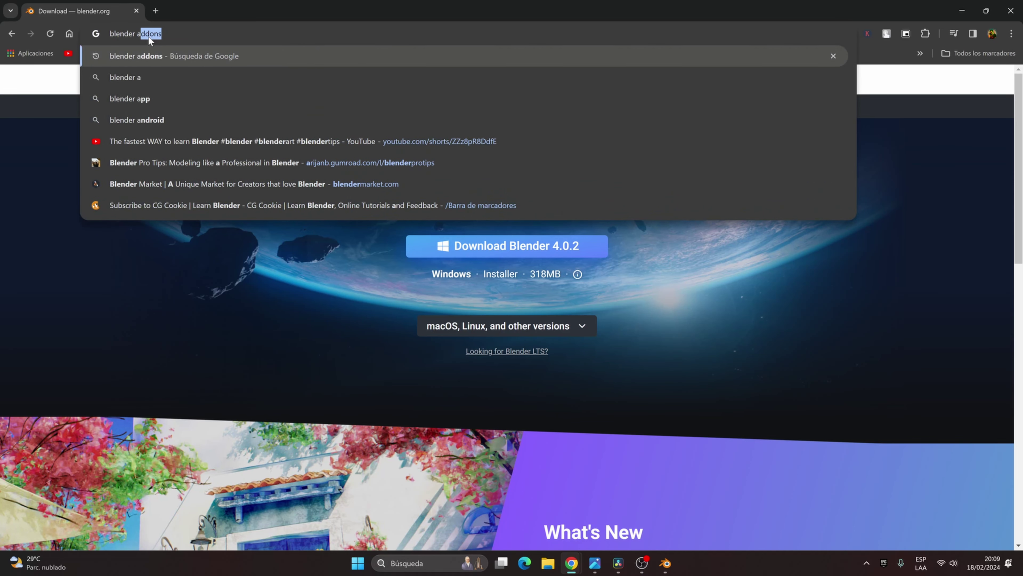
pyautogui.press('Return')
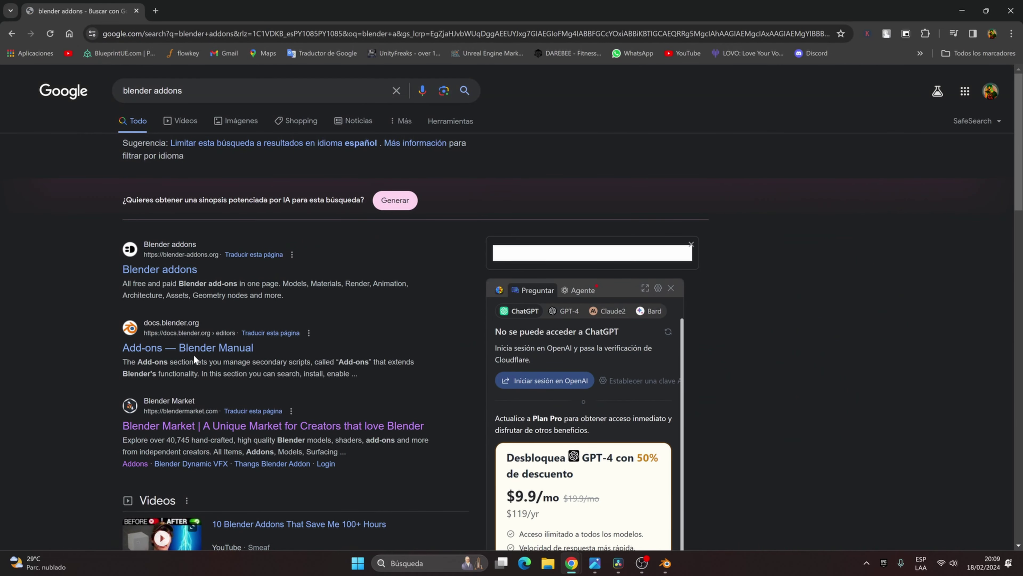
# - Open the Blender Market result in a new tab and go to its full listing of all addons
pyautogui.middleClick(211, 431)
pyautogui.click(183, 8)
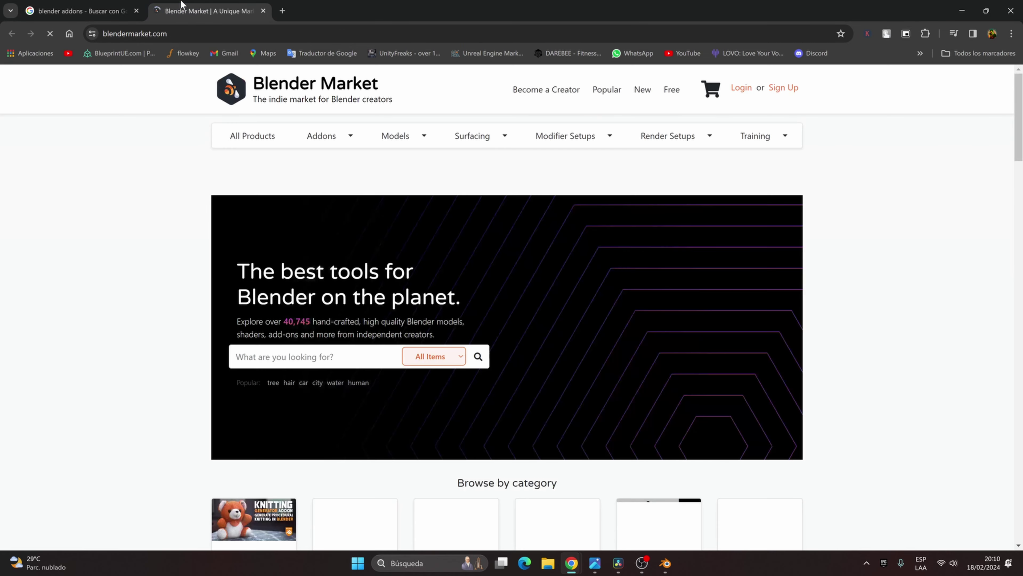
pyautogui.scroll(-4, 422, 226)
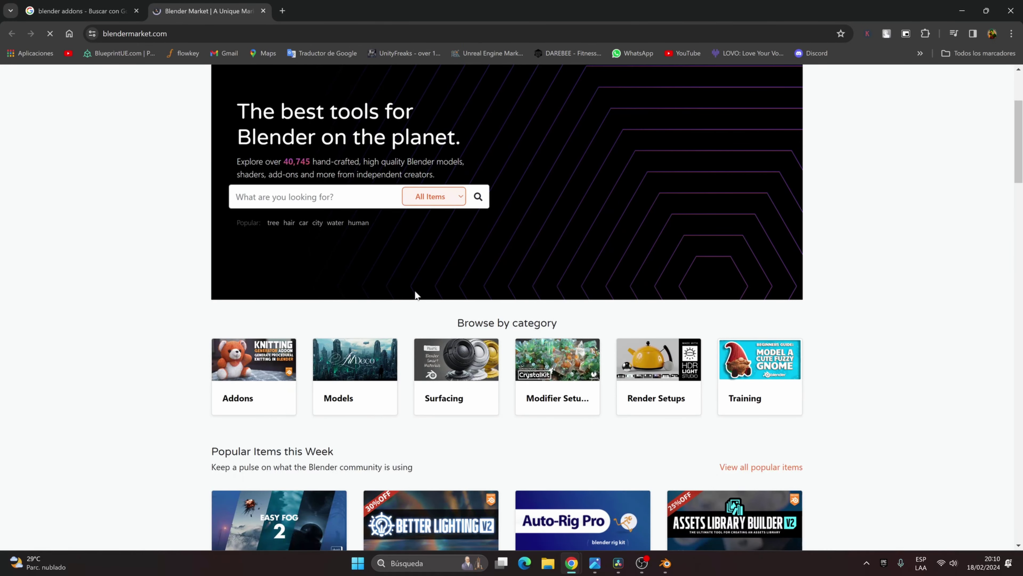
pyautogui.click(258, 388)
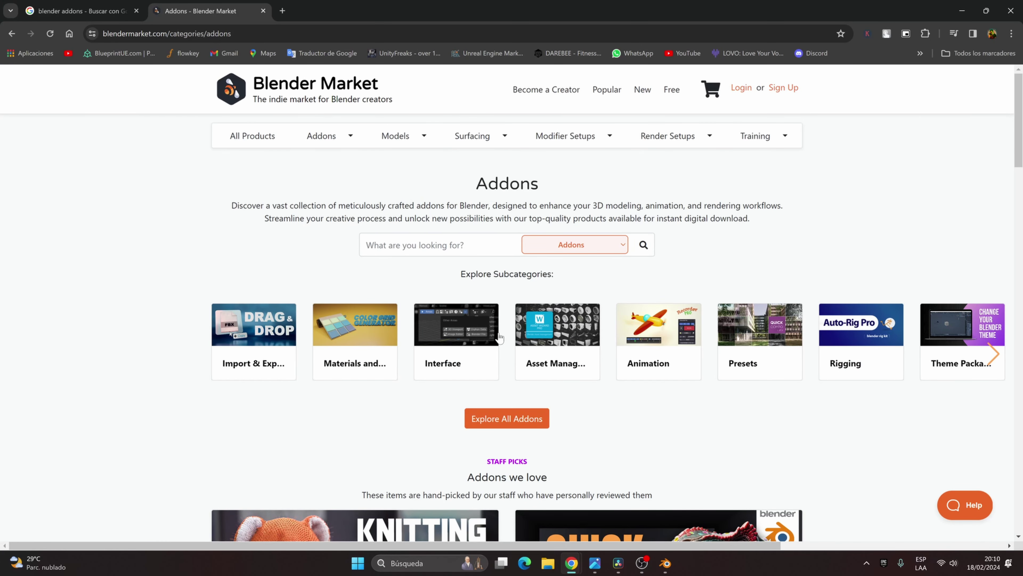
pyautogui.click(483, 420)
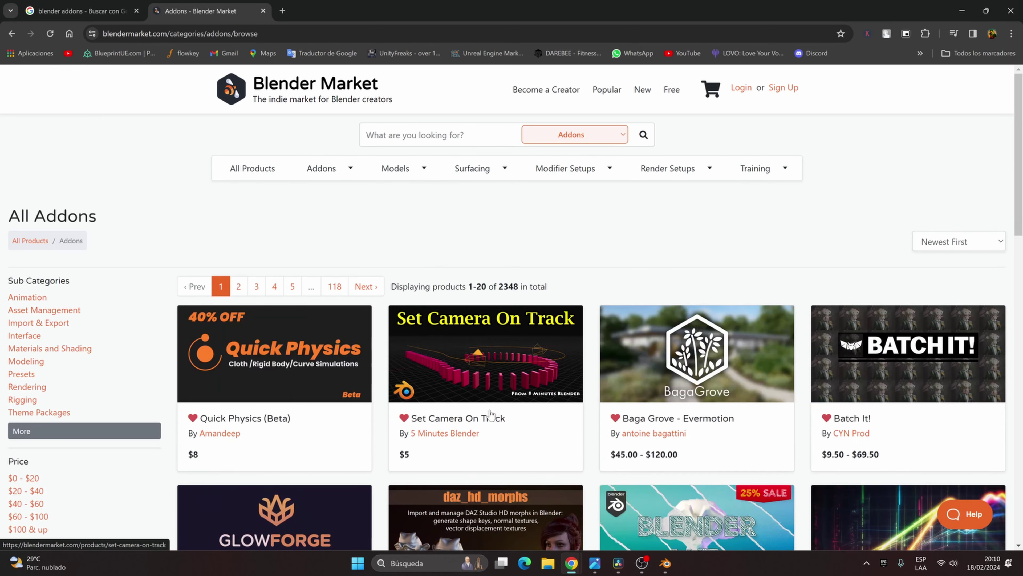
# - Browse the first page of Blender Market's All Addons listing, examining the products and their prices
pyautogui.scroll(-2, 494, 415)
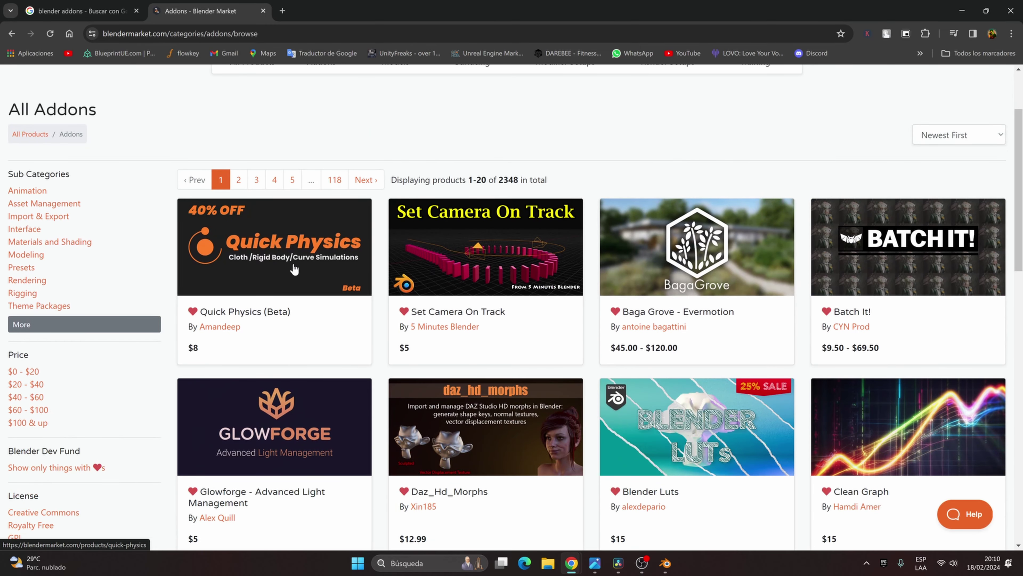
pyautogui.scroll(-2, 705, 333)
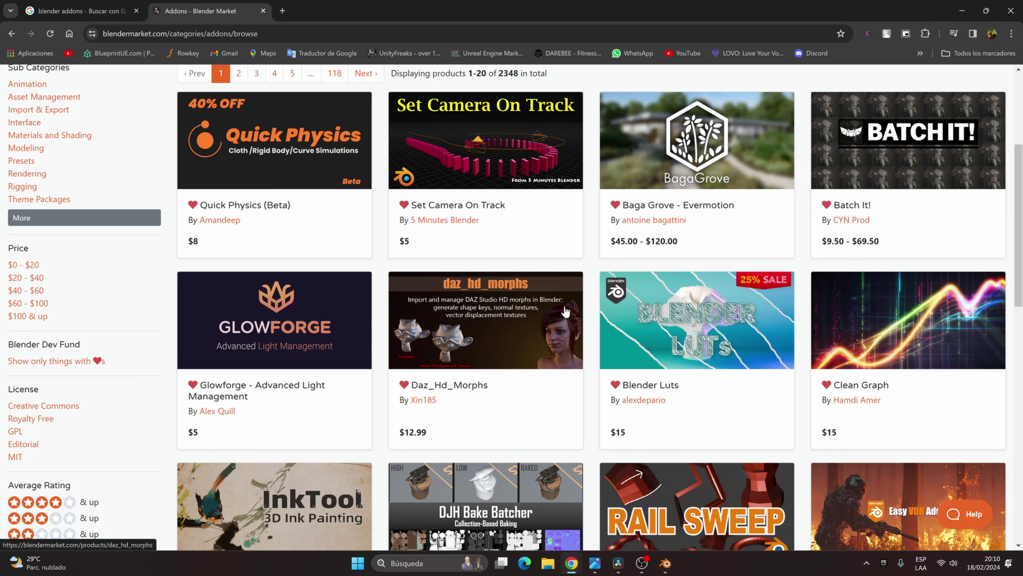
pyautogui.scroll(-1, 565, 312)
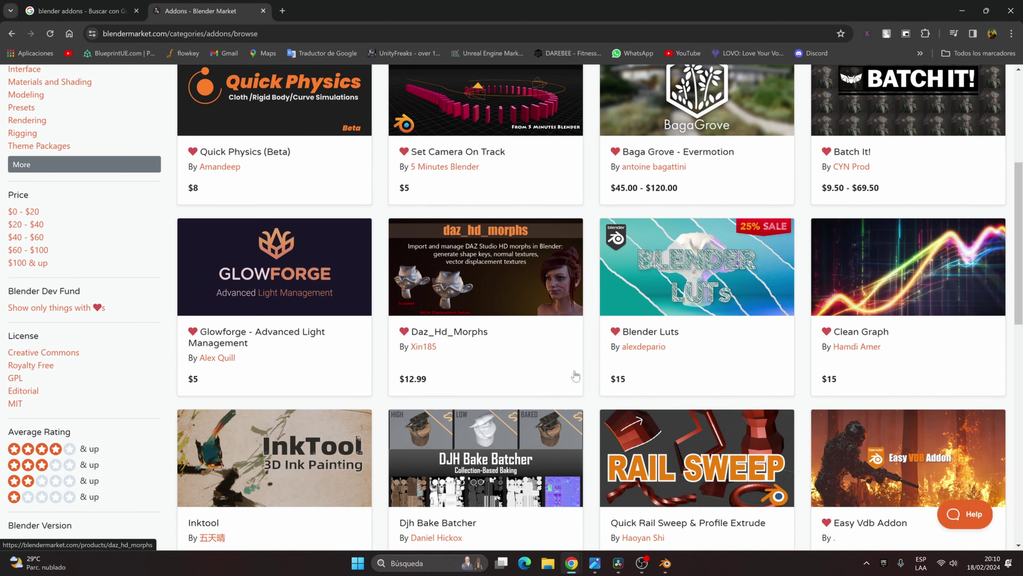
pyautogui.scroll(4, 552, 365)
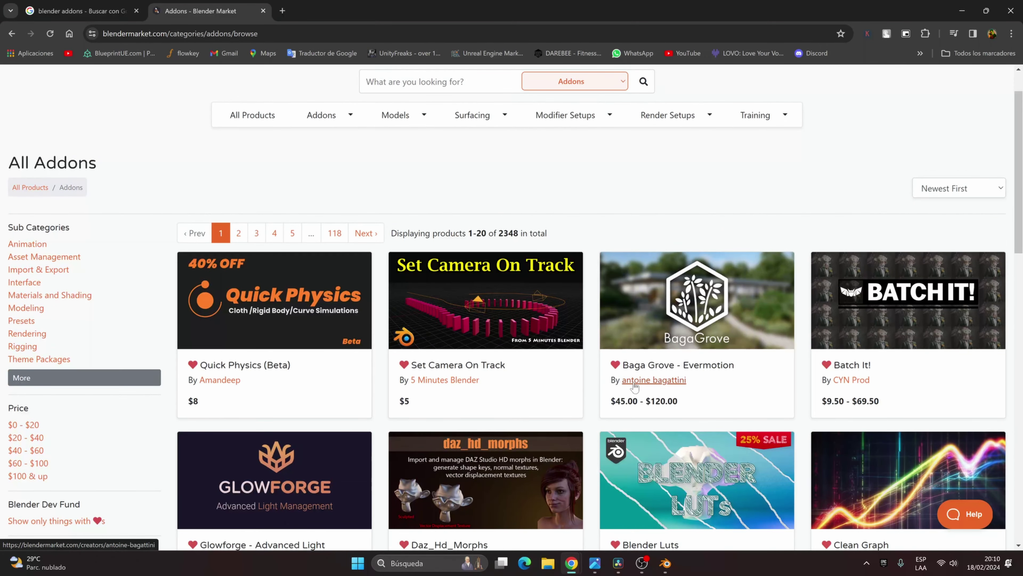
pyautogui.scroll(-4, 635, 383)
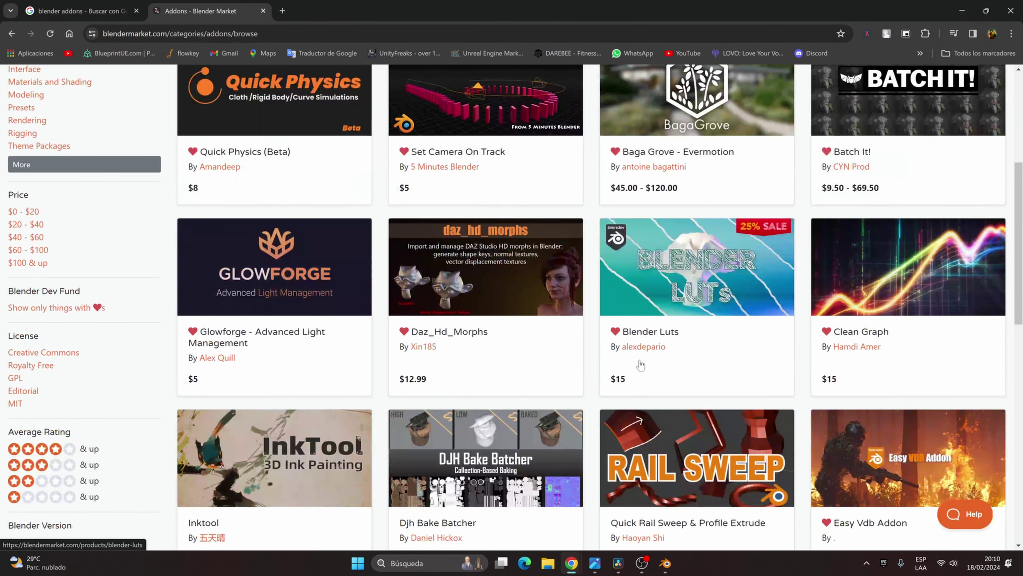
pyautogui.scroll(-1, 641, 365)
pyautogui.scroll(-1, 633, 364)
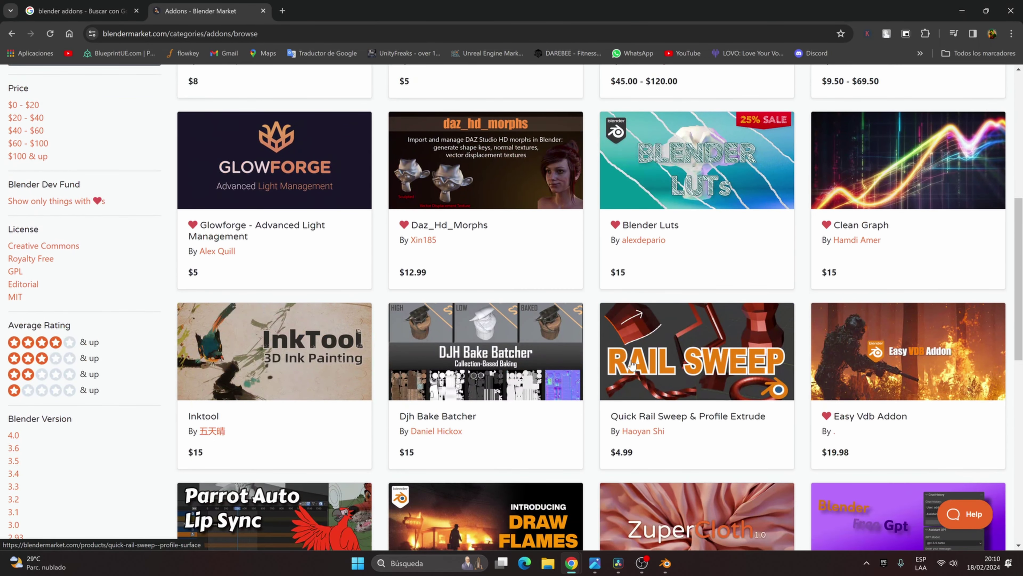
pyautogui.scroll(-1, 632, 365)
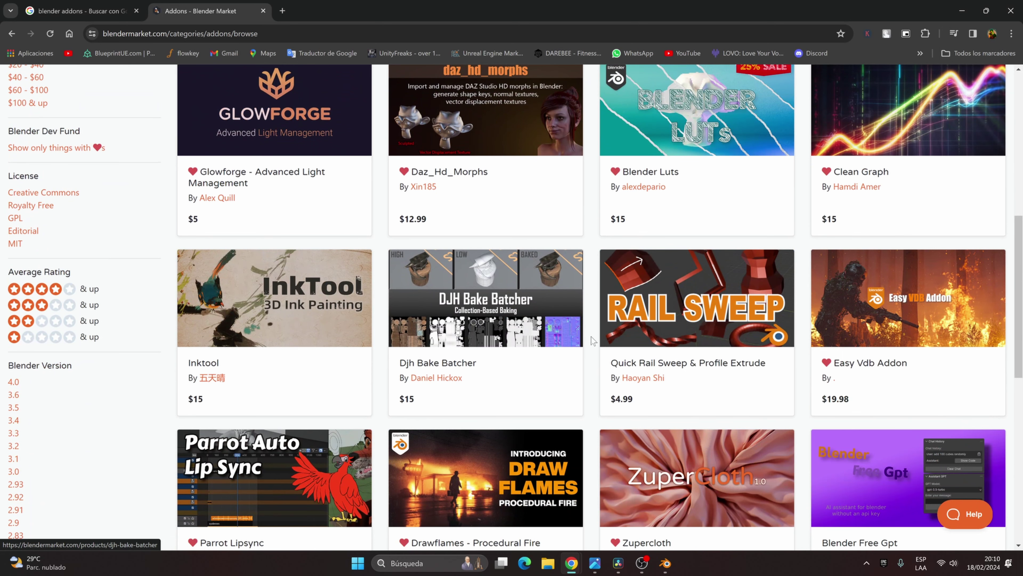
pyautogui.scroll(-4, 498, 311)
pyautogui.scroll(5, 522, 327)
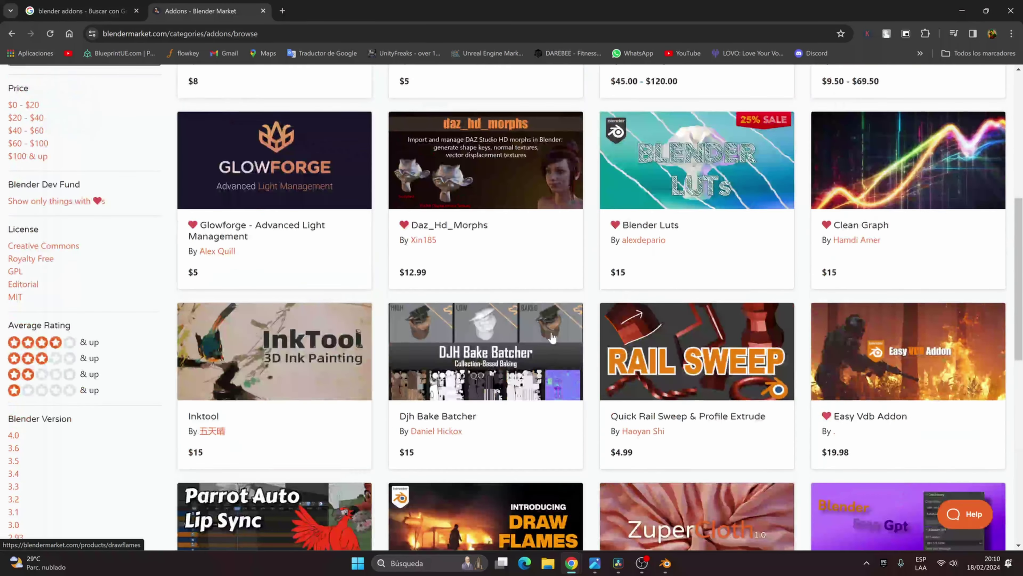
pyautogui.scroll(4, 584, 322)
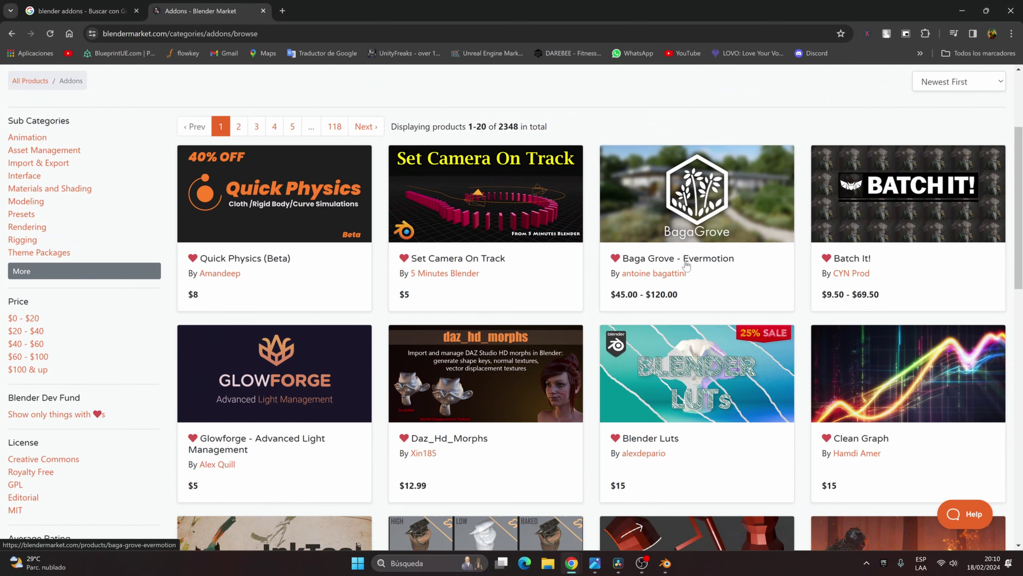
pyautogui.scroll(-5, 681, 282)
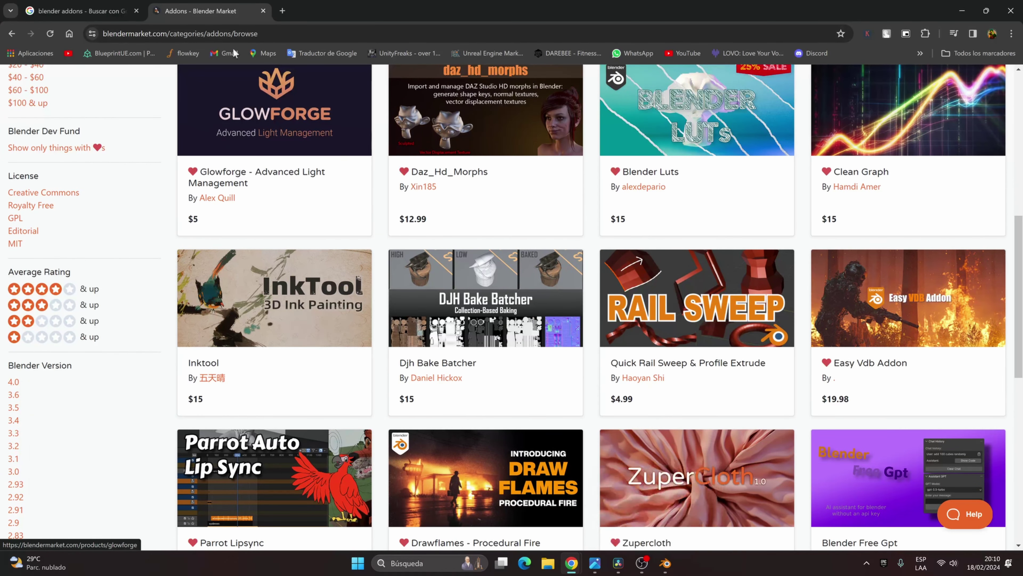
# - Switch back to Blender and open the preferences at the add-ons list
pyautogui.click(667, 564)
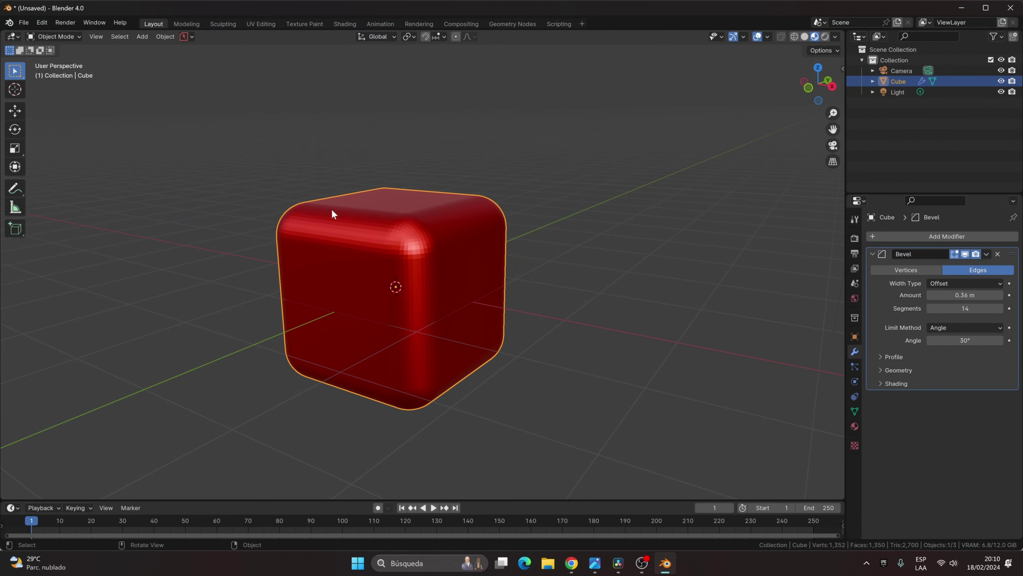
pyautogui.click(69, 23)
pyautogui.click(70, 22)
pyautogui.click(42, 23)
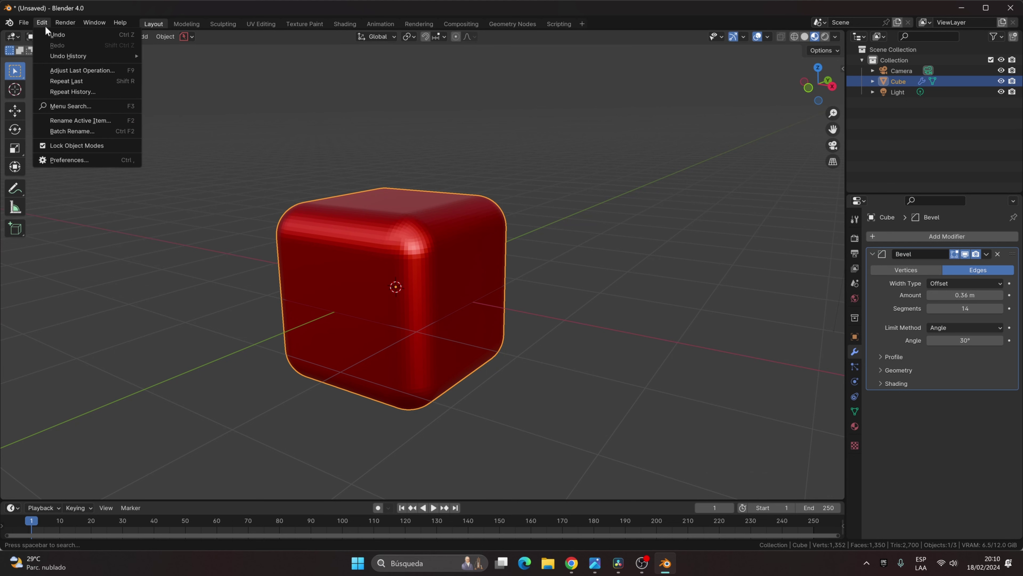
pyautogui.click(85, 161)
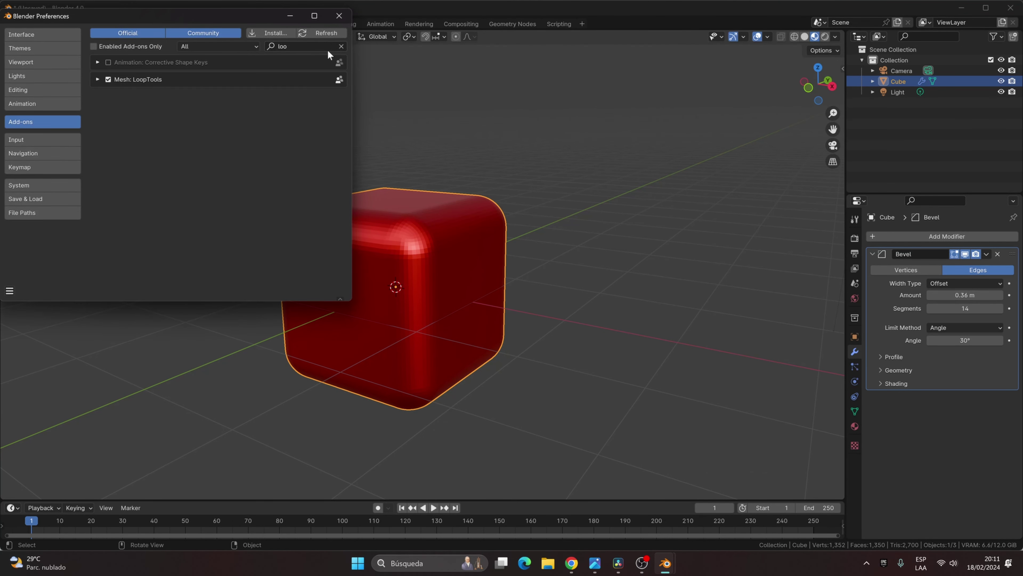
# - Clear the add-on search filter and install the add-on from screencast_keys.zip in the Downloads folder
pyautogui.click(342, 47)
pyautogui.click(287, 36)
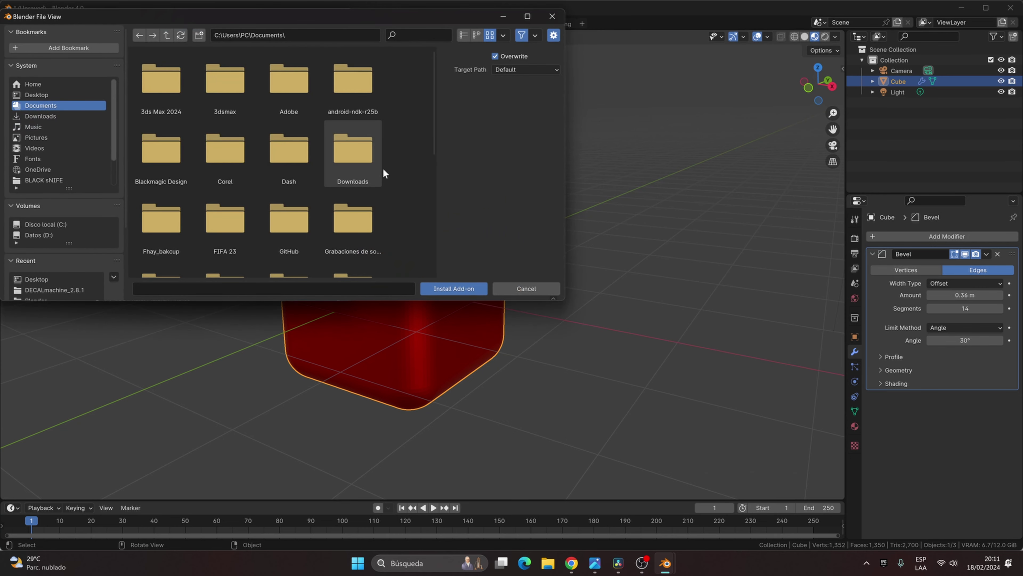
pyautogui.click(65, 117)
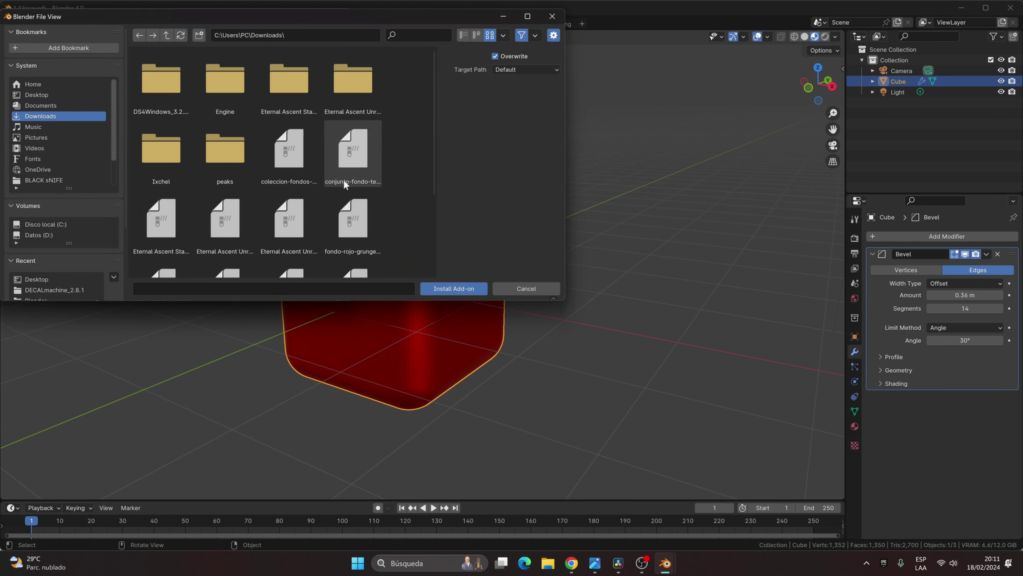
pyautogui.scroll(-2, 386, 199)
pyautogui.scroll(-4, 385, 199)
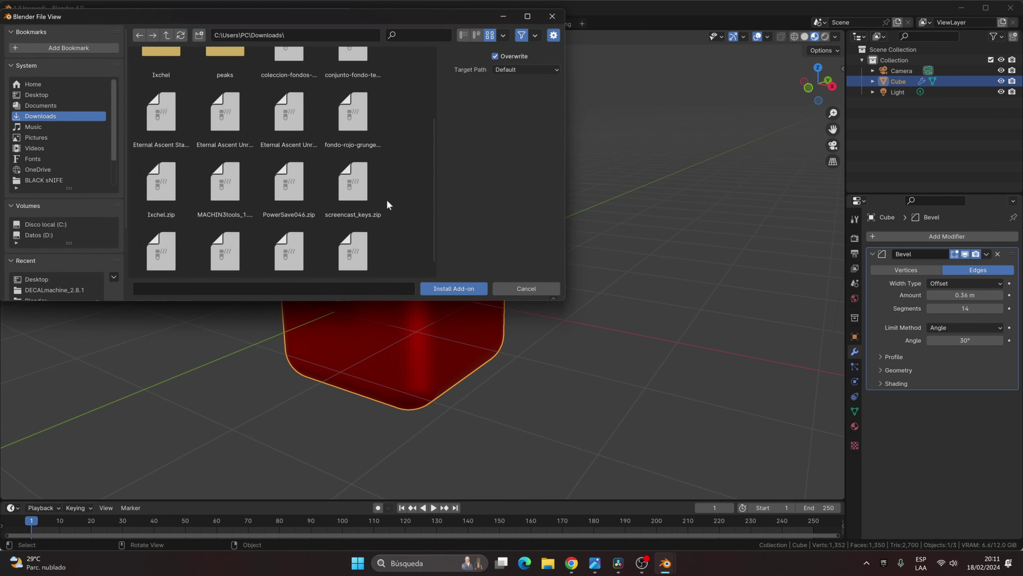
pyautogui.click(351, 179)
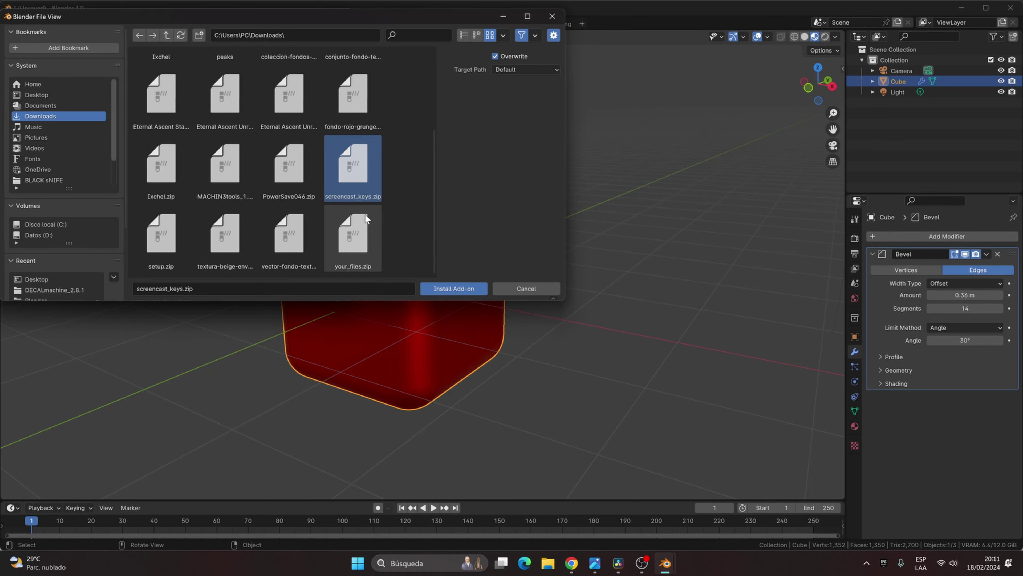
pyautogui.click(445, 289)
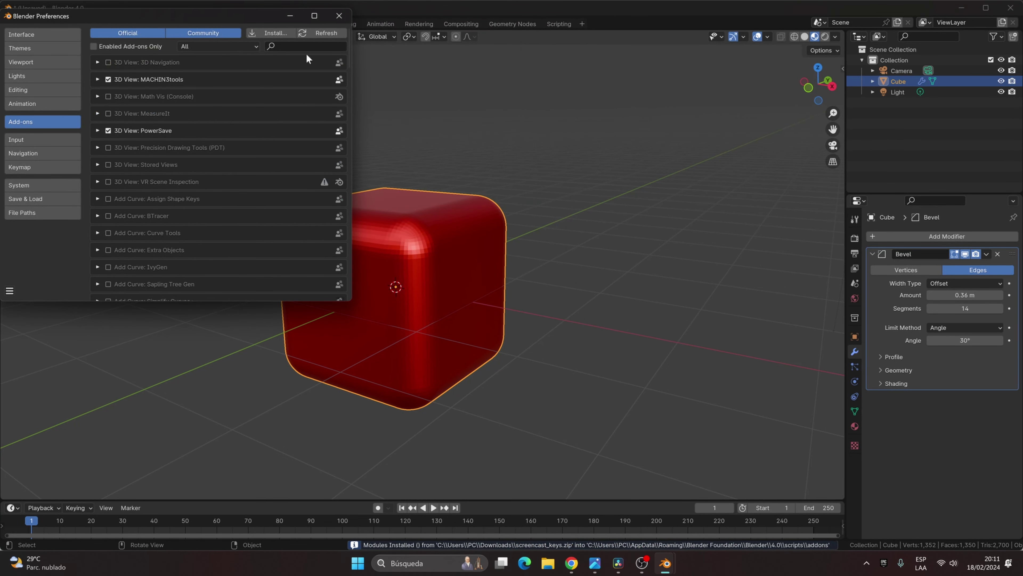
# - Search the add-ons for "scre" to check that Screencast Keys is enabled, and close the preferences
pyautogui.click(295, 45)
pyautogui.write('sc')
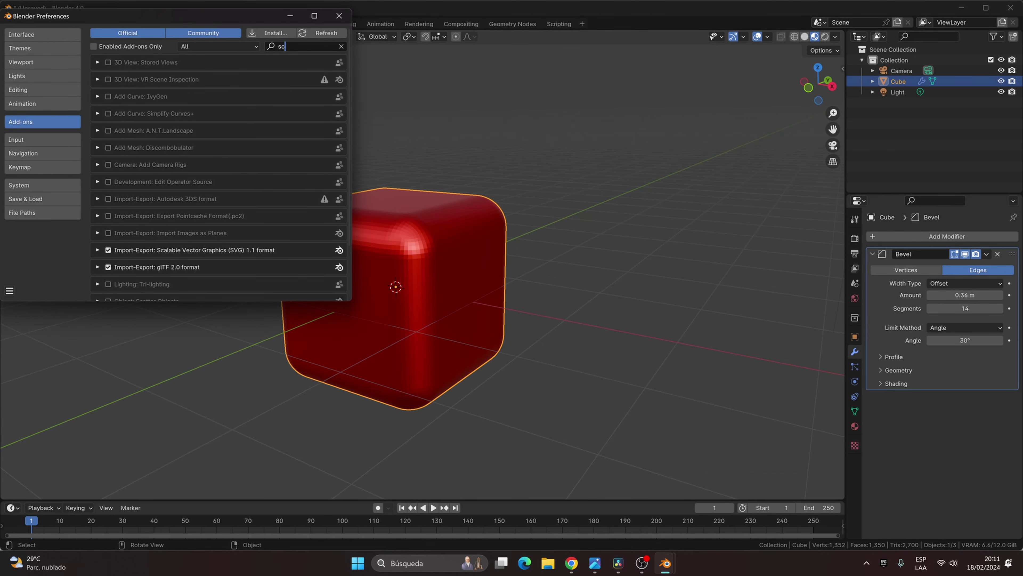
pyautogui.write('re')
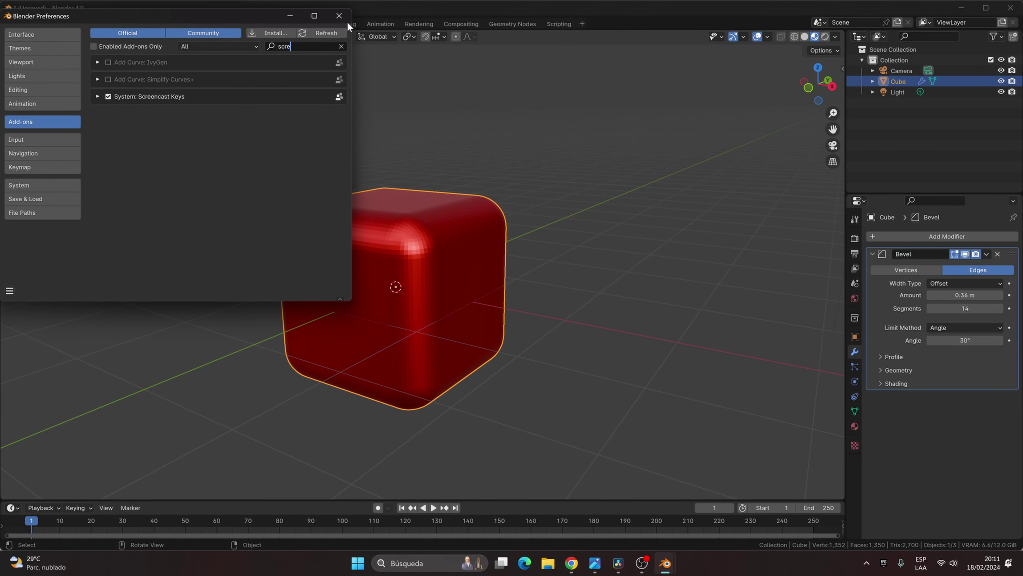
pyautogui.click(339, 17)
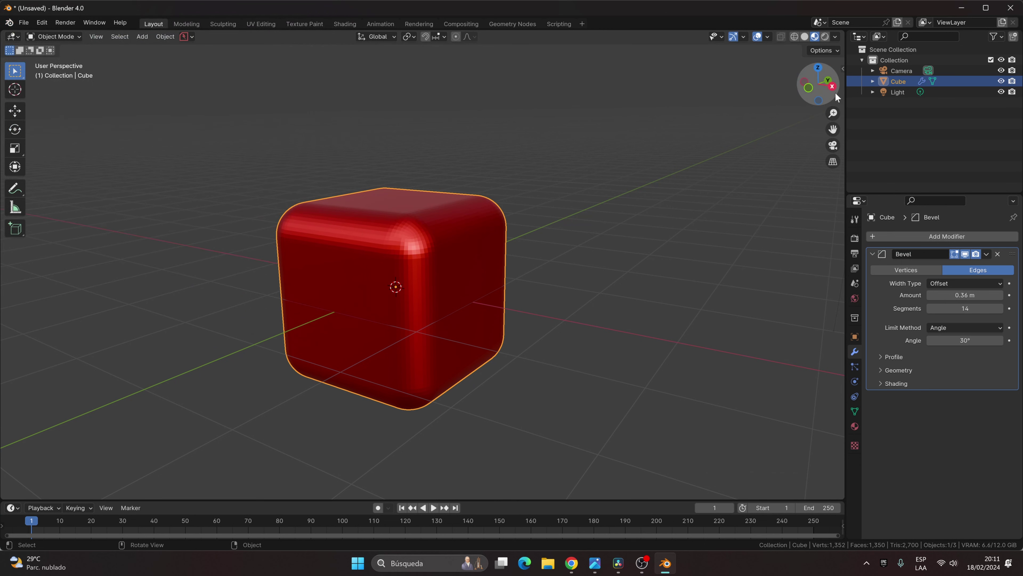
# - Show the Screencast Keys settings in the 3D view sidebar, try out the key display, and disable its background
pyautogui.click(843, 69)
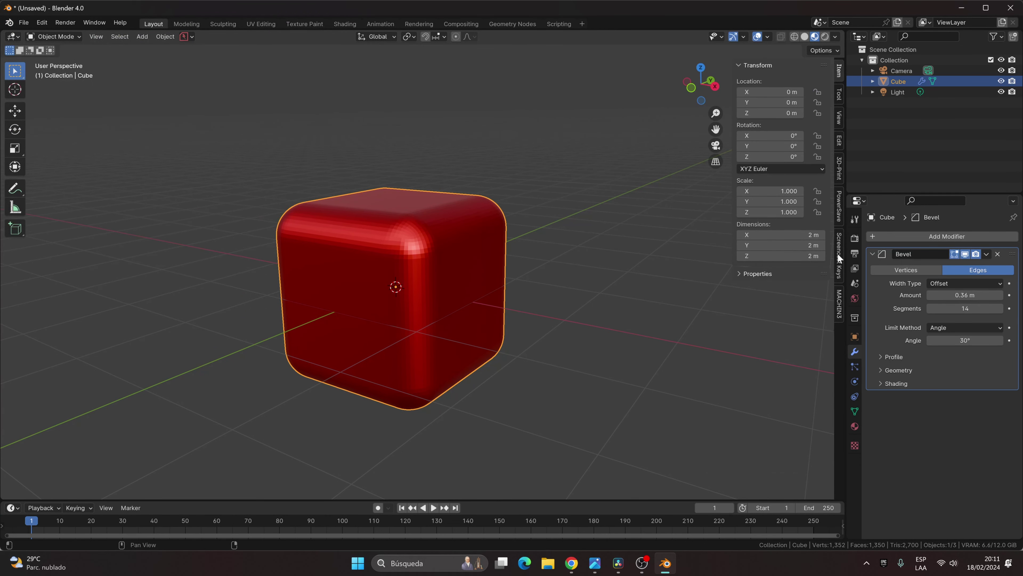
pyautogui.click(838, 275)
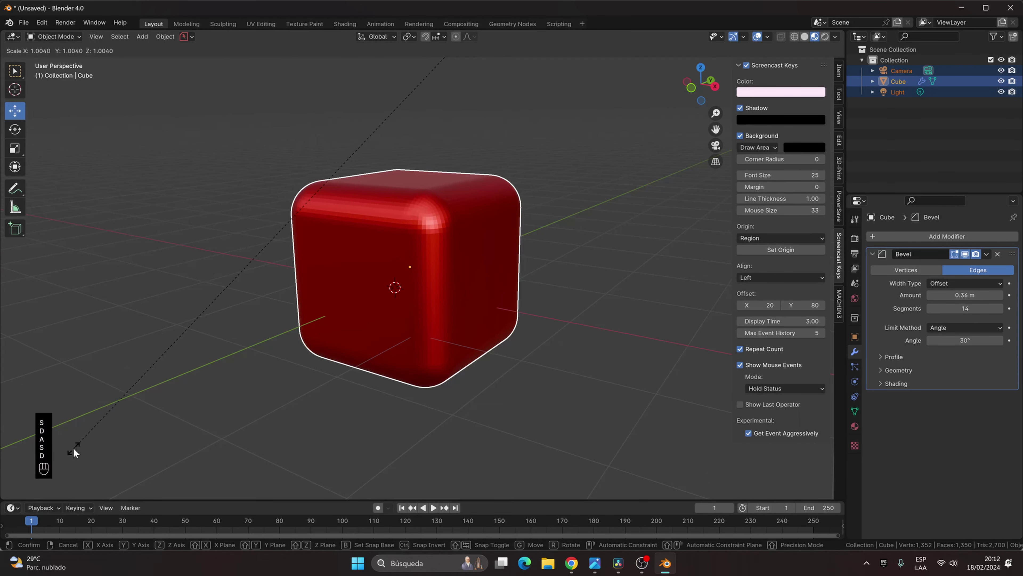
pyautogui.press('a')
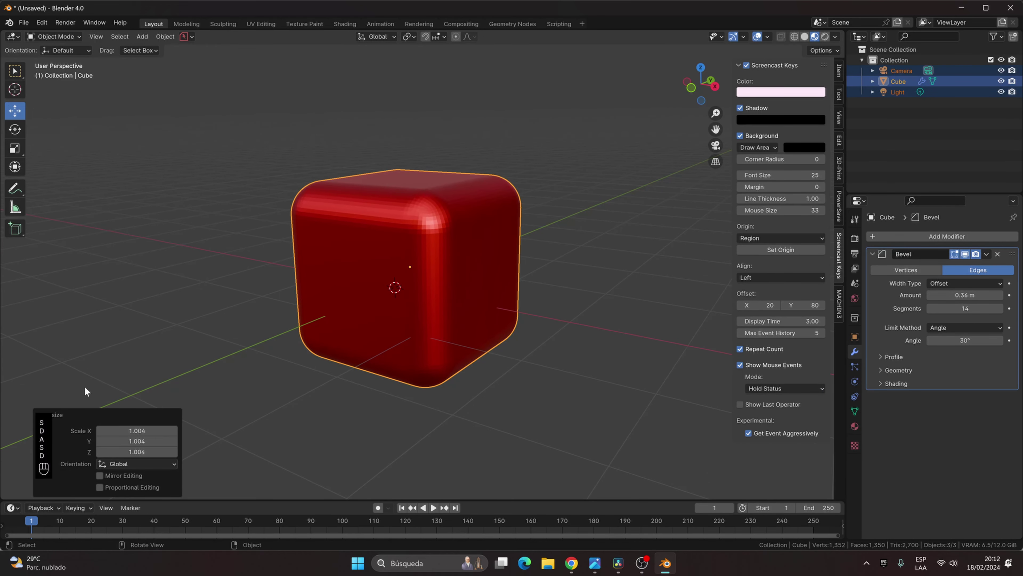
pyautogui.click(66, 425)
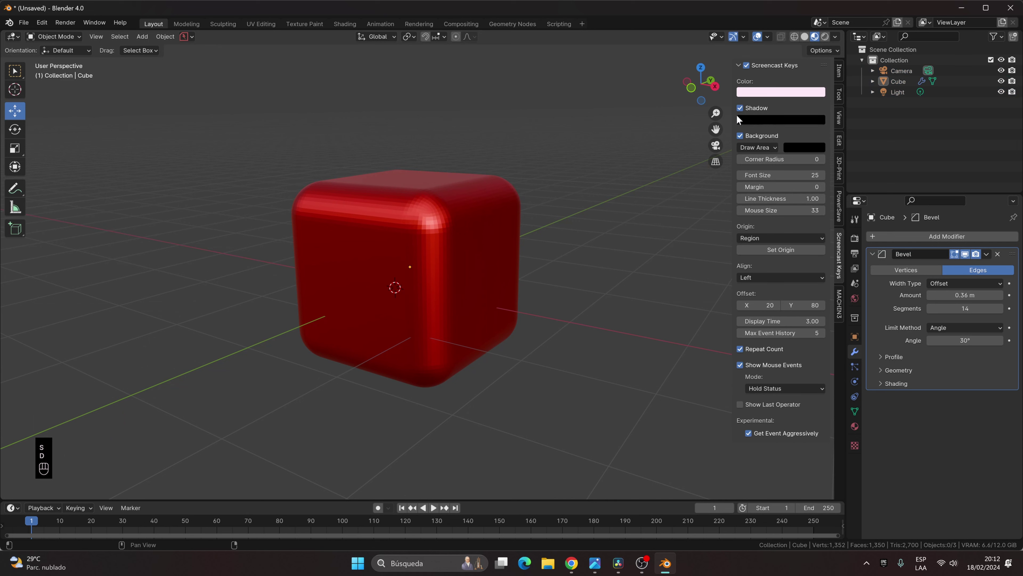
pyautogui.click(741, 135)
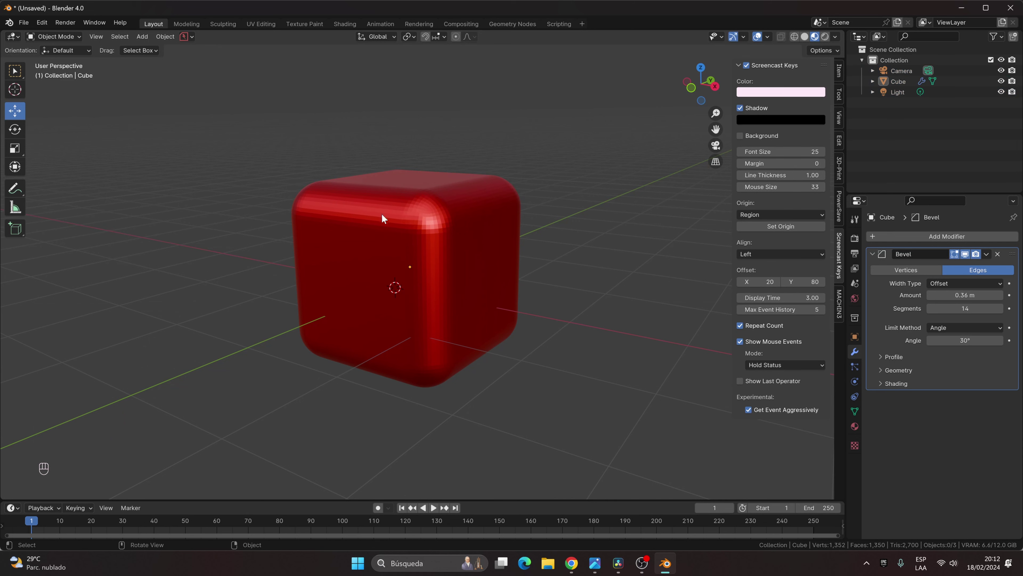
# - Put the cube in Edit Mode and bevel the edges of its top face by about 0.06 m
pyautogui.click(416, 242)
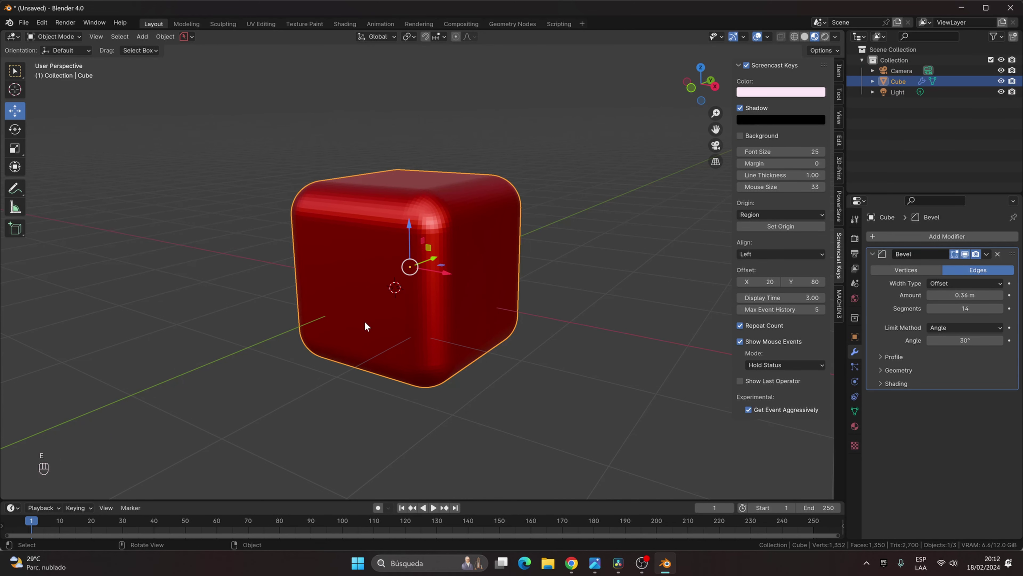
pyautogui.click(74, 36)
pyautogui.click(70, 61)
pyautogui.moveTo(405, 118)
pyautogui.mouseDown()
pyautogui.moveTo(405, 102)
pyautogui.moveTo(405, 117)
pyautogui.mouseUp()
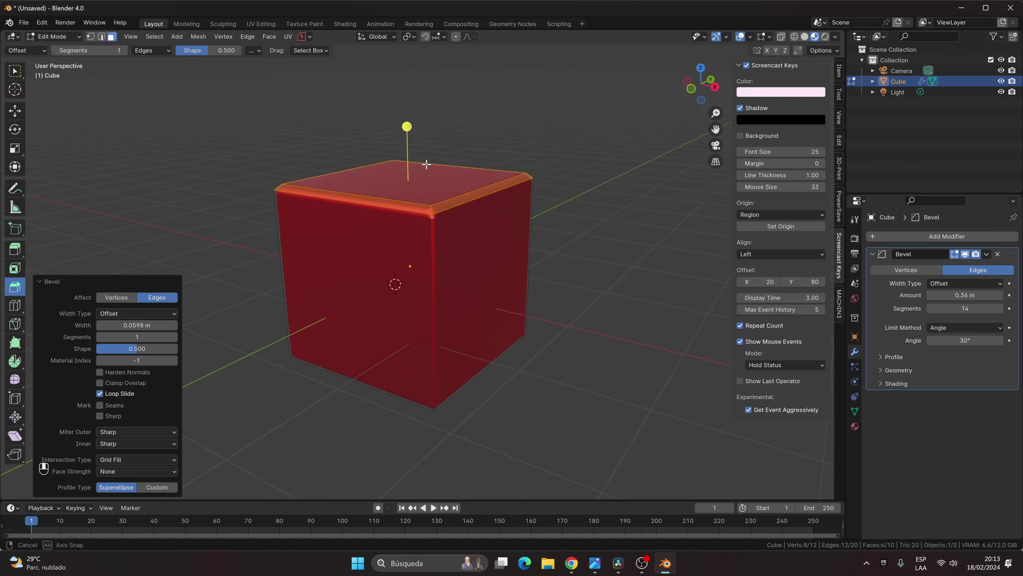
# - Extrude the cube's top face upward by about 0.7 m
pyautogui.click(244, 371)
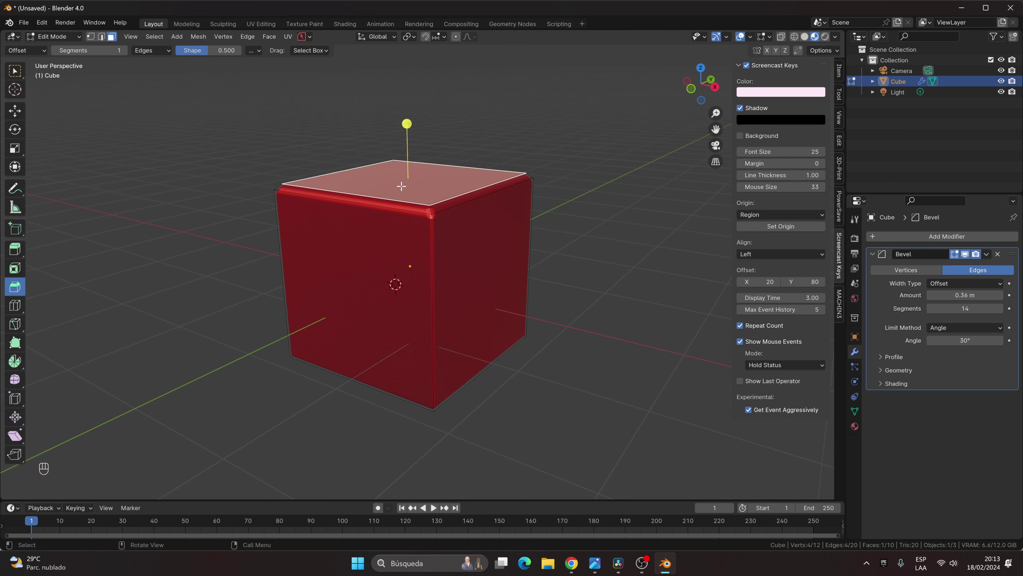
pyautogui.press('e')
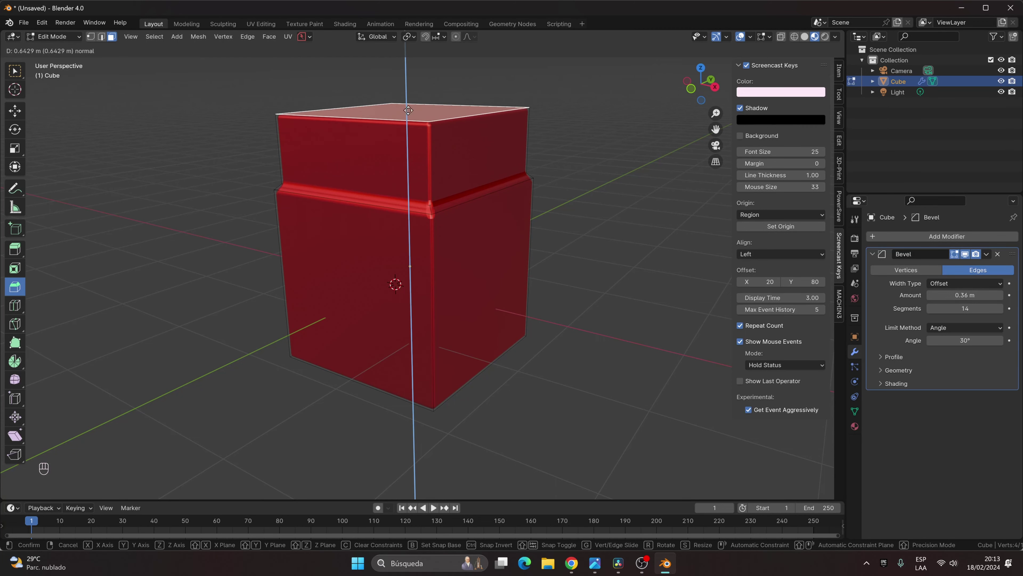
pyautogui.click(424, 87)
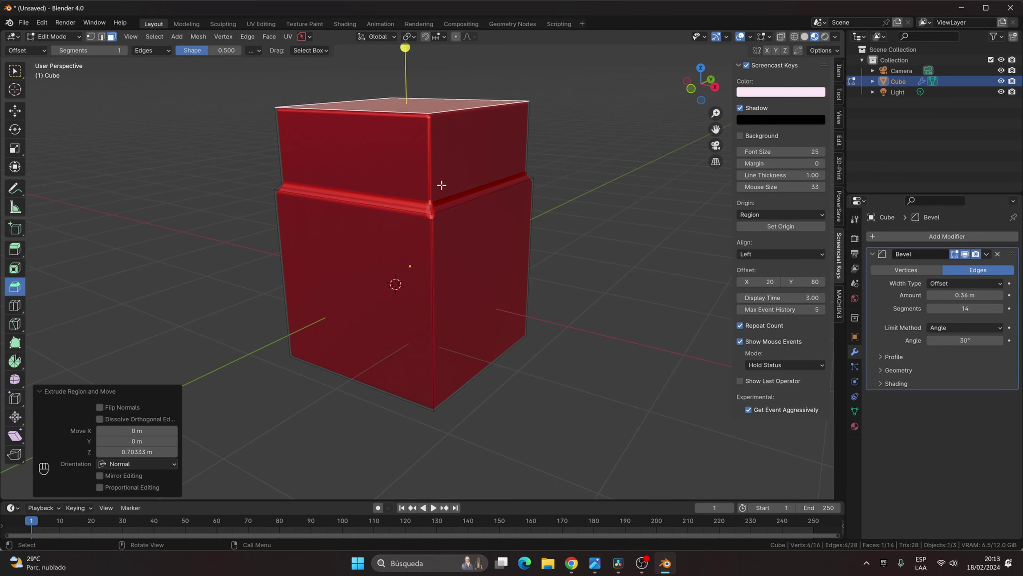
pyautogui.scroll(-1, 335, 229)
pyautogui.moveTo(437, 147)
pyautogui.mouseDown(button='middle')
pyautogui.moveTo(448, 139)
pyautogui.moveTo(438, 146)
pyautogui.mouseUp(button='middle')
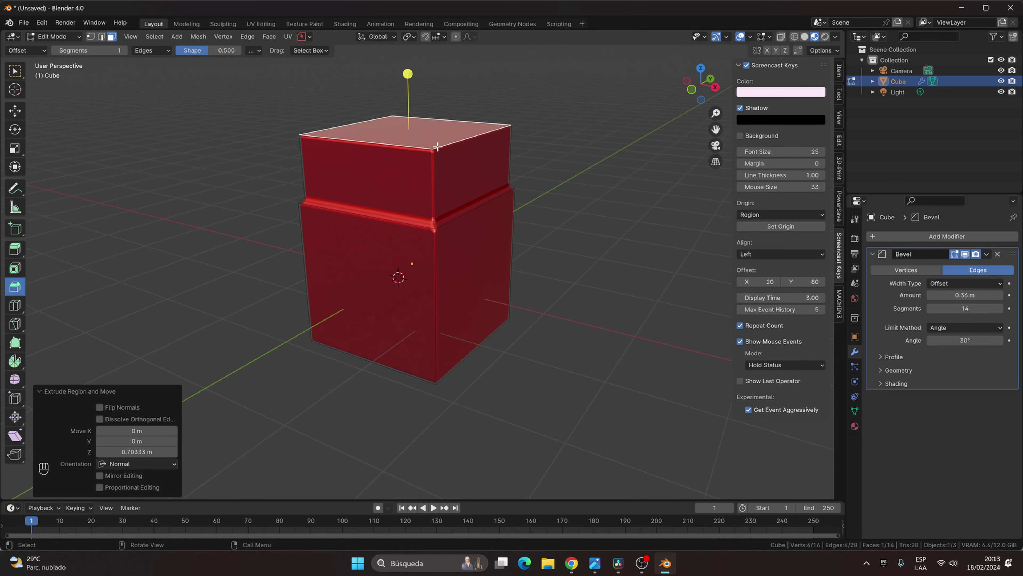
# - Bevel one top edge of the extruded block about 0.18 m wide with 15 segments, using edge selection
pyautogui.click(464, 147)
pyautogui.press('2')
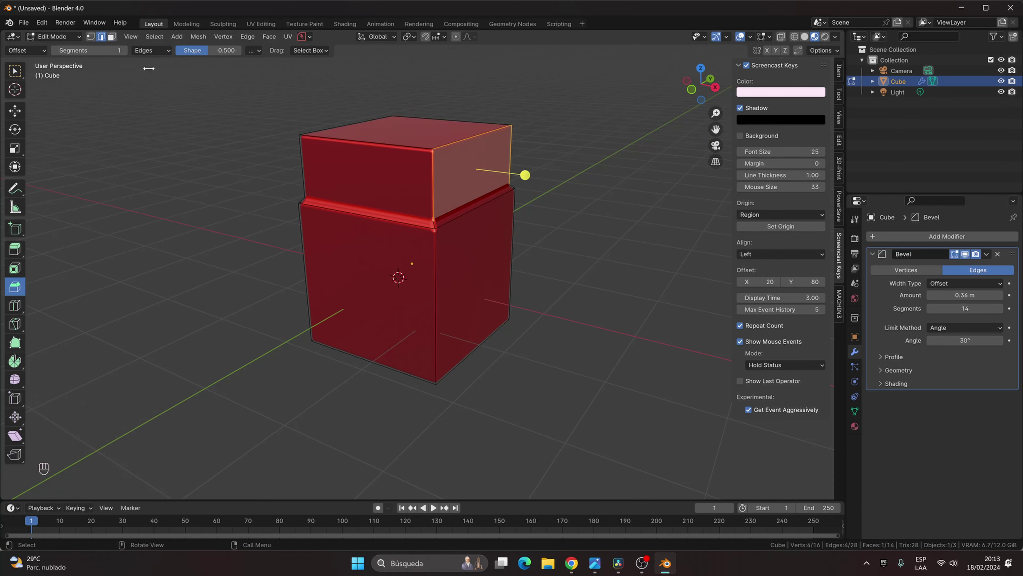
pyautogui.click(470, 137)
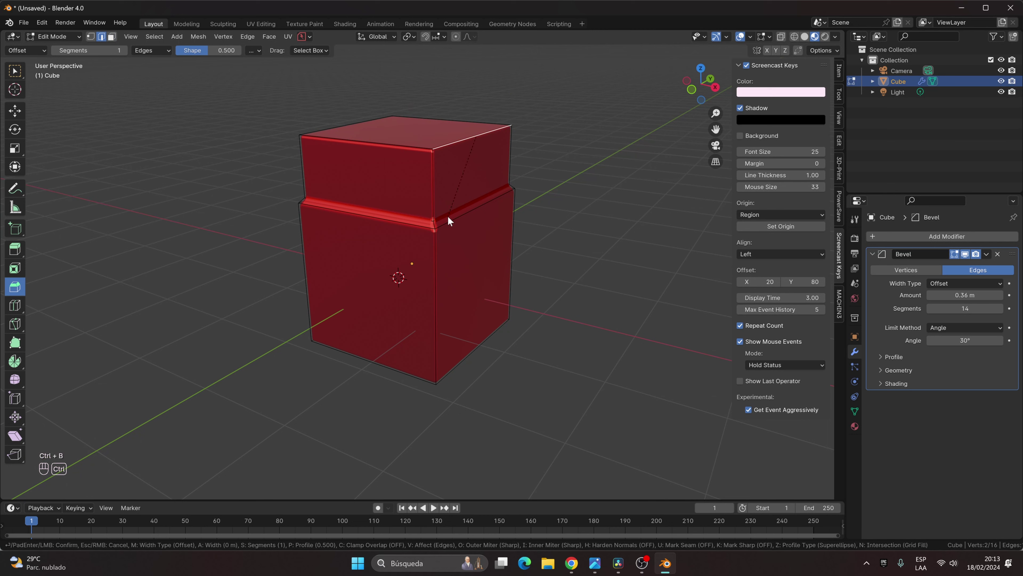
pyautogui.hotkey('ctrl', 'b')
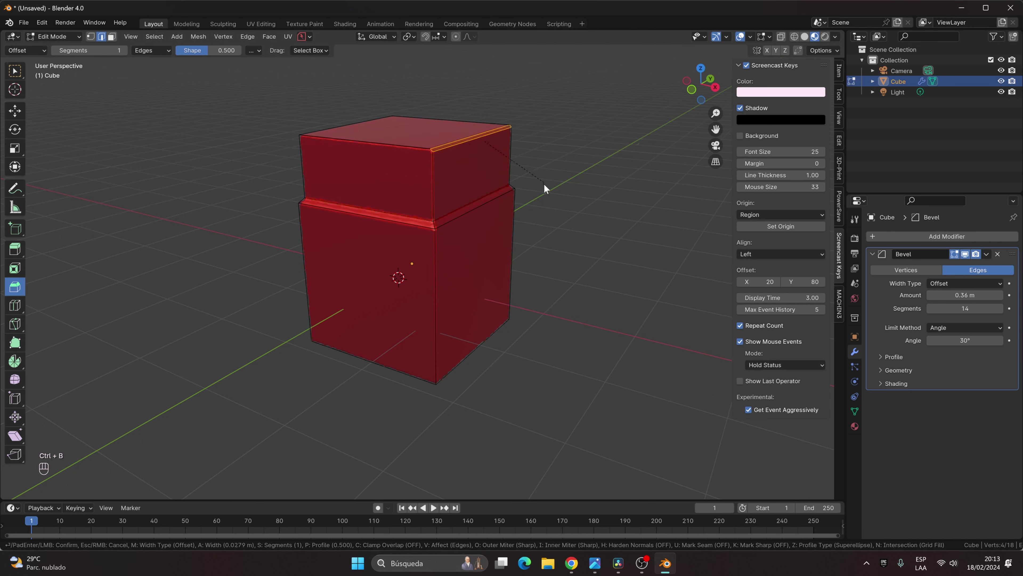
pyautogui.scroll(11, 557, 186)
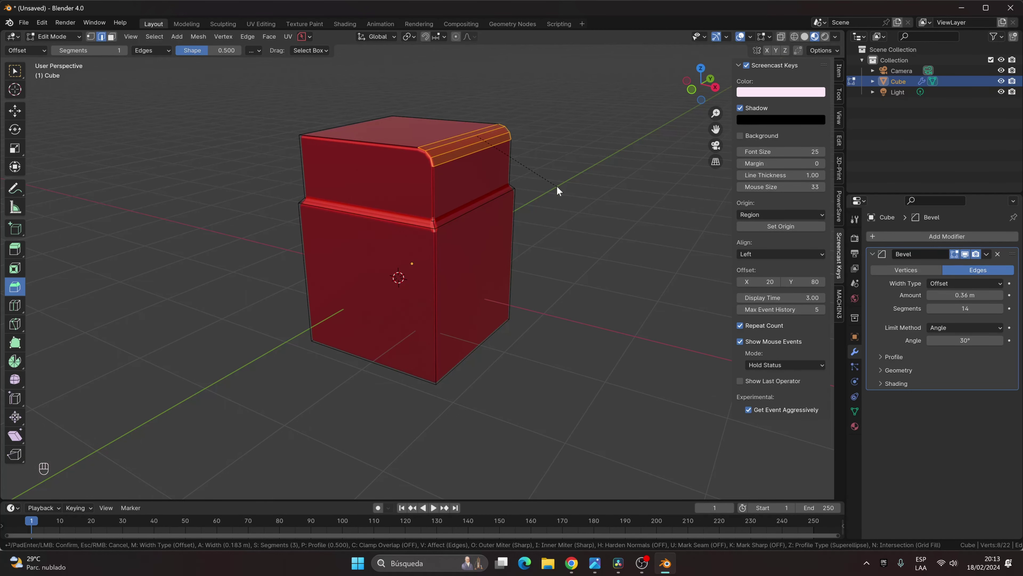
pyautogui.scroll(3, 556, 187)
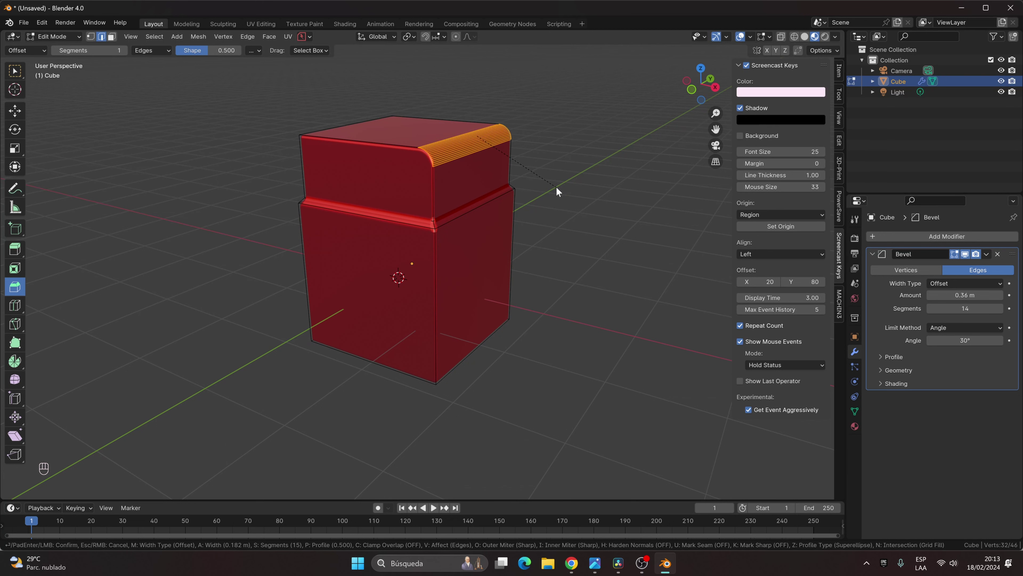
pyautogui.click(557, 187)
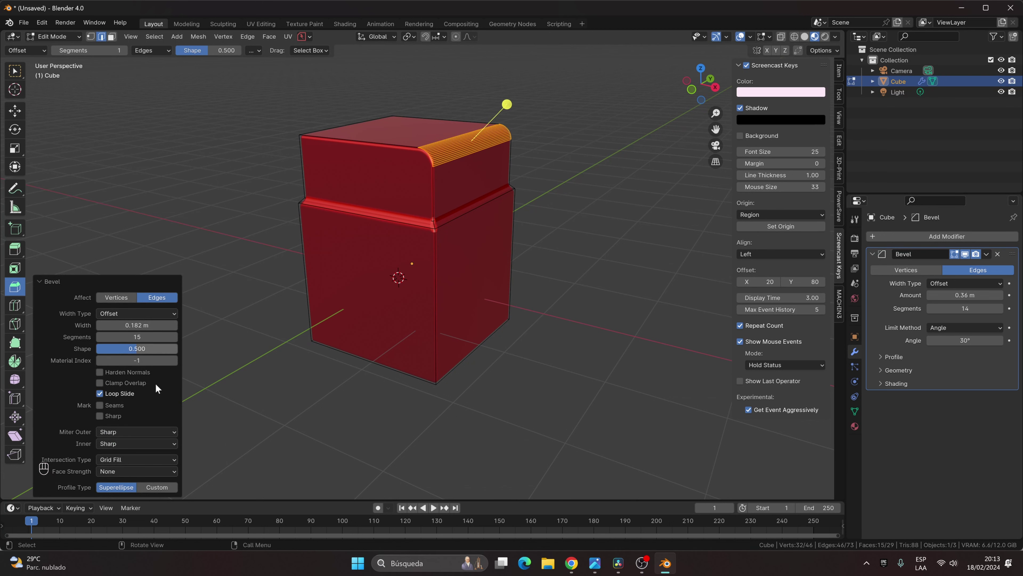
# - Clear the current selection and box-select the whole mesh
pyautogui.click(198, 217)
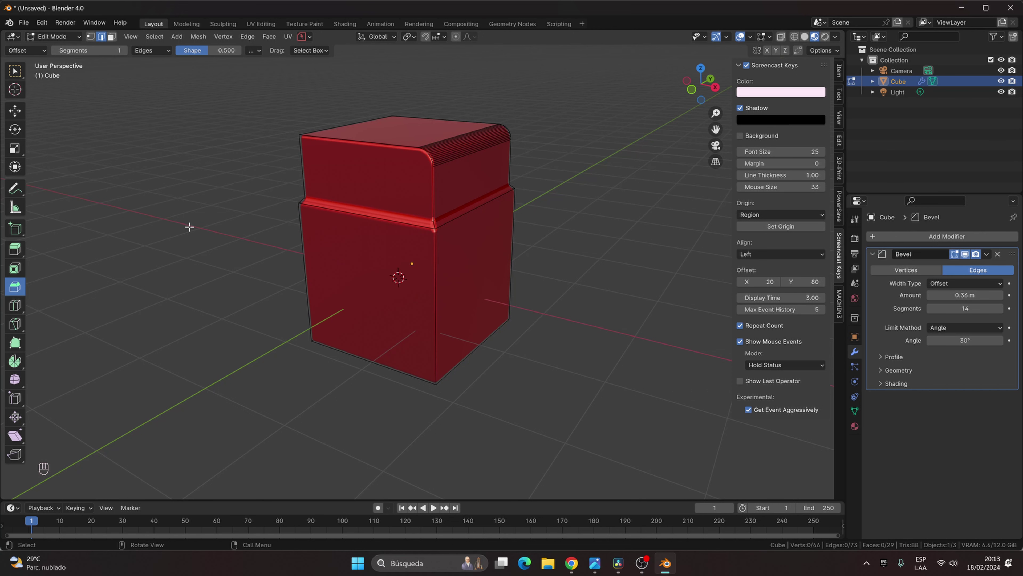
pyautogui.scroll(-2, 281, 237)
pyautogui.moveTo(250, 149); pyautogui.dragTo(572, 368)
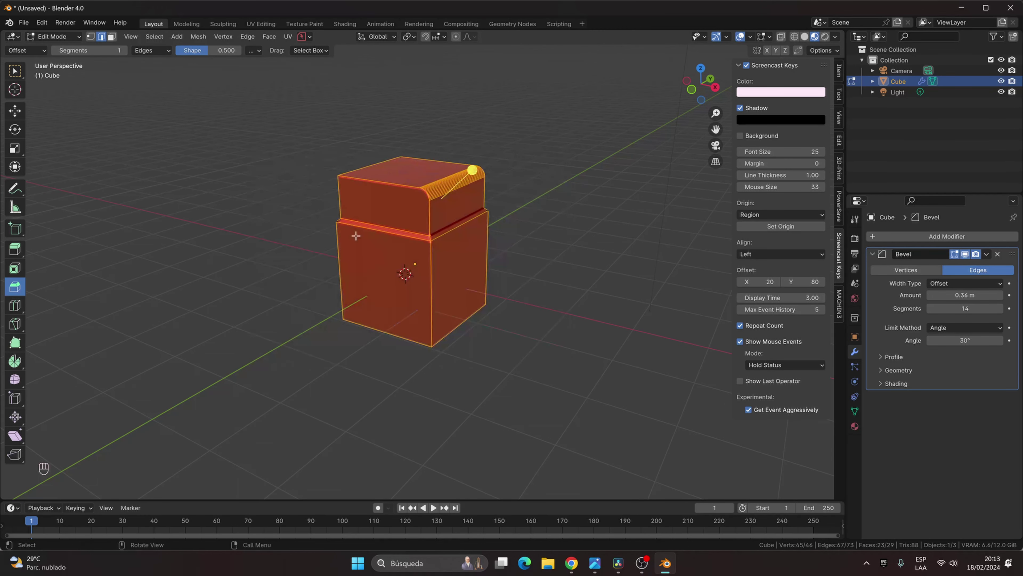